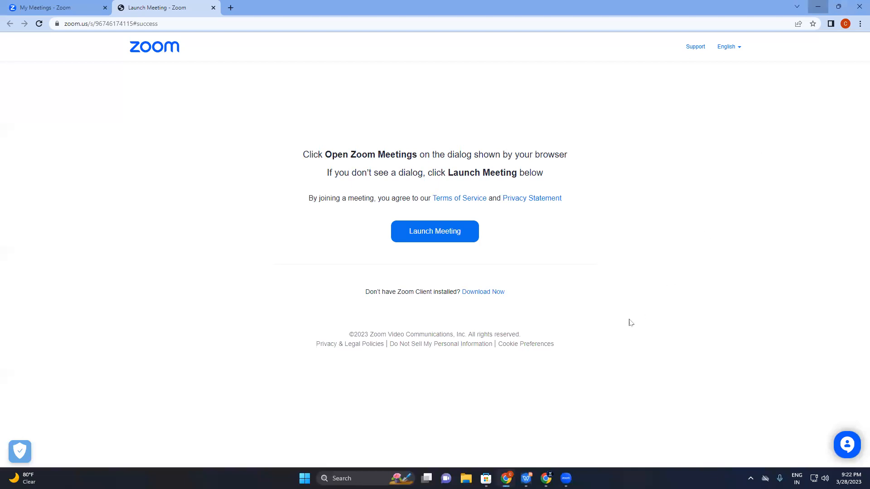
Switch to Chrome, search the web for "download office deployment tool", and open Microsoft's Office Deployment Tool download page
key(alt+Tab)
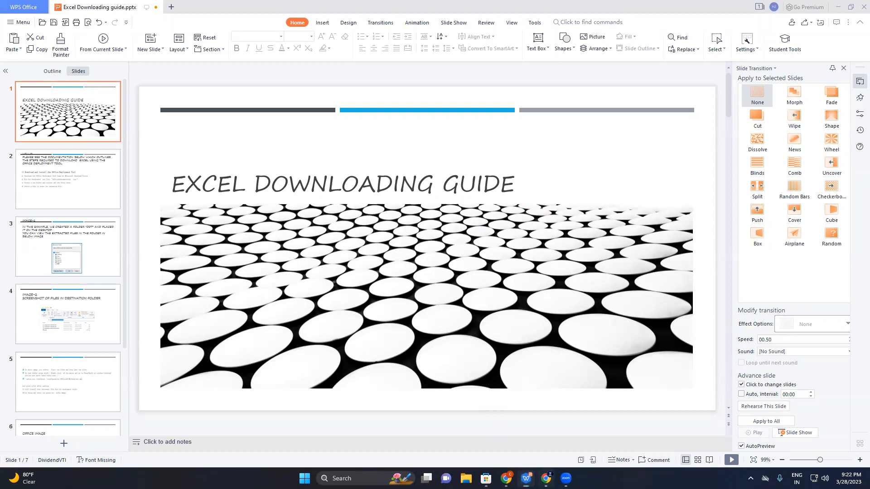
click(546, 479)
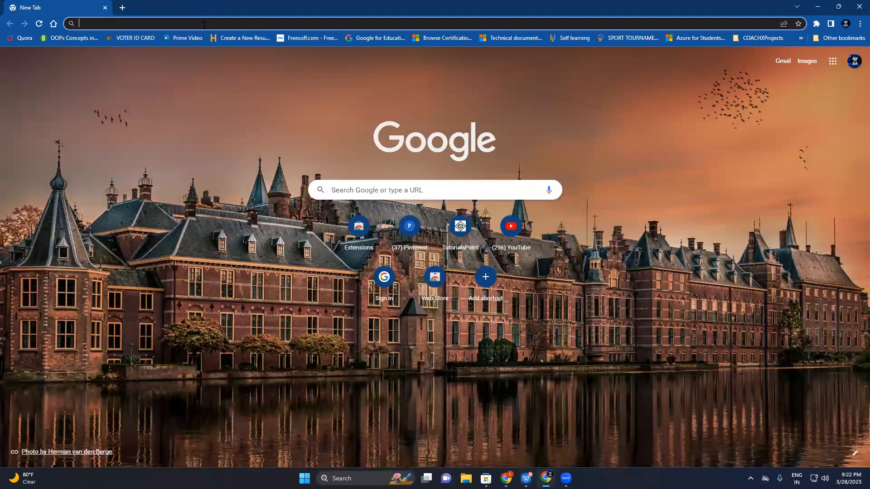
click(204, 25)
text(offi)
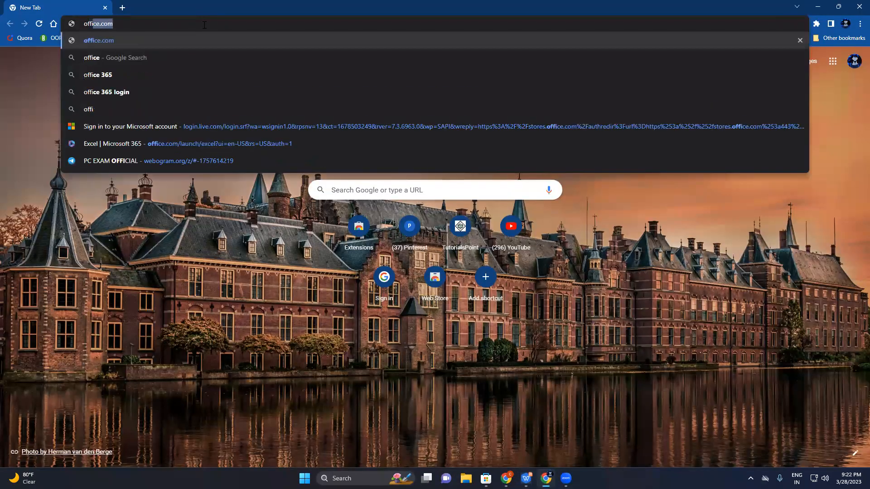
text(ced)
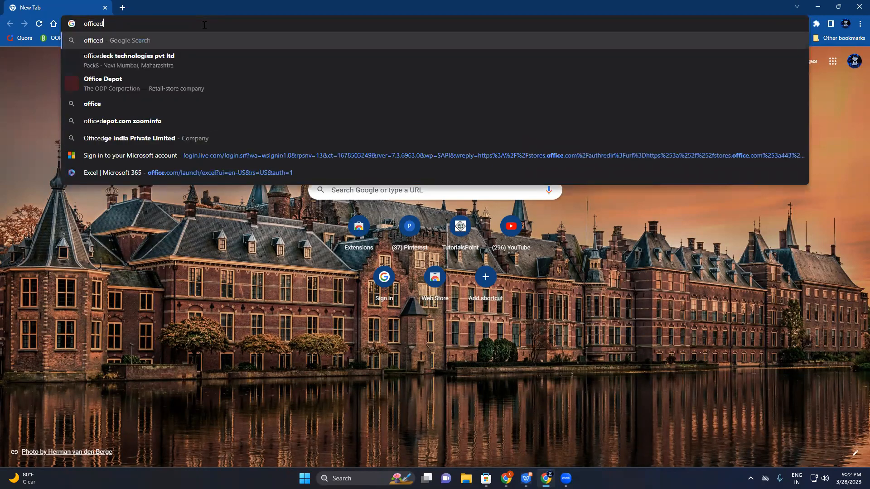
text(eoploym)
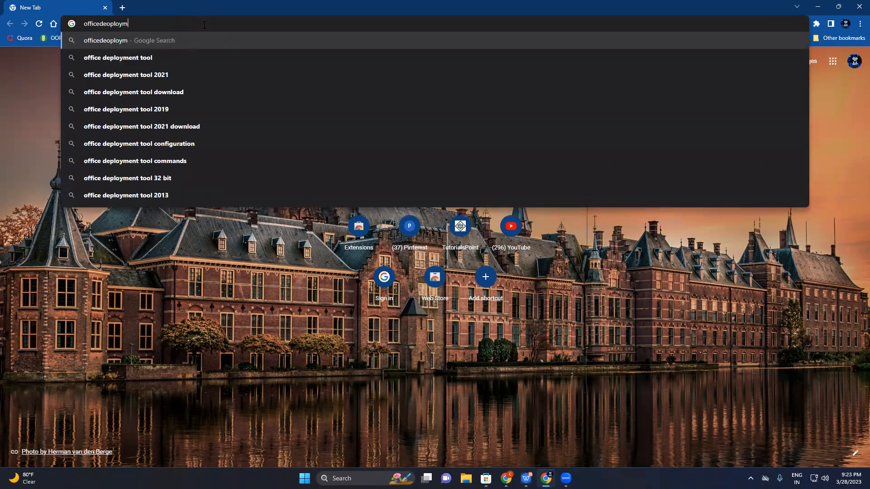
text(ent to)
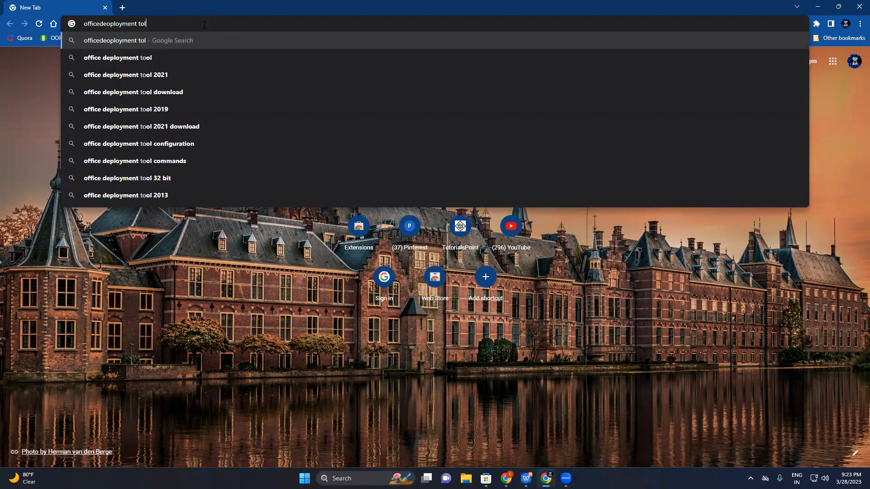
text(ol)
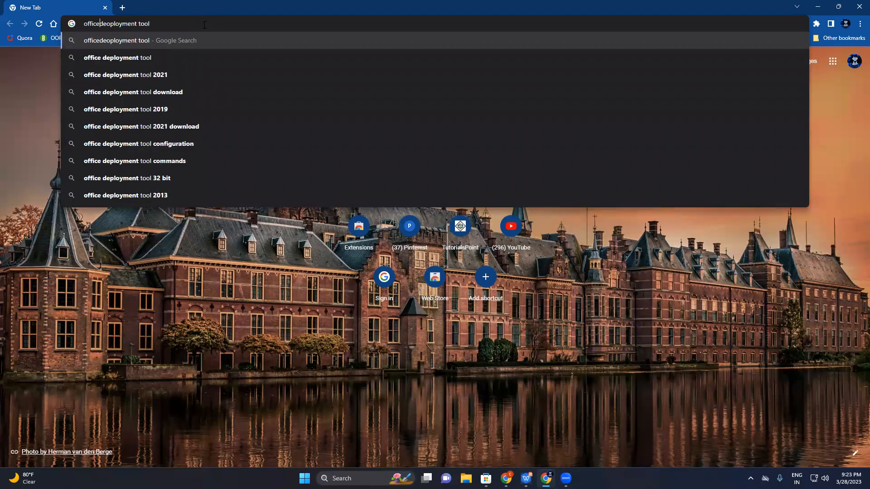
key(Home)
text(donwl)
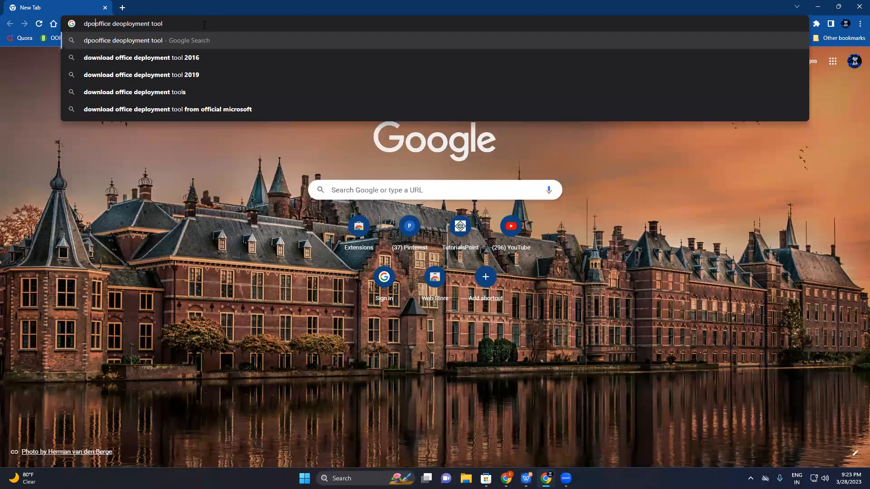
text(oad)
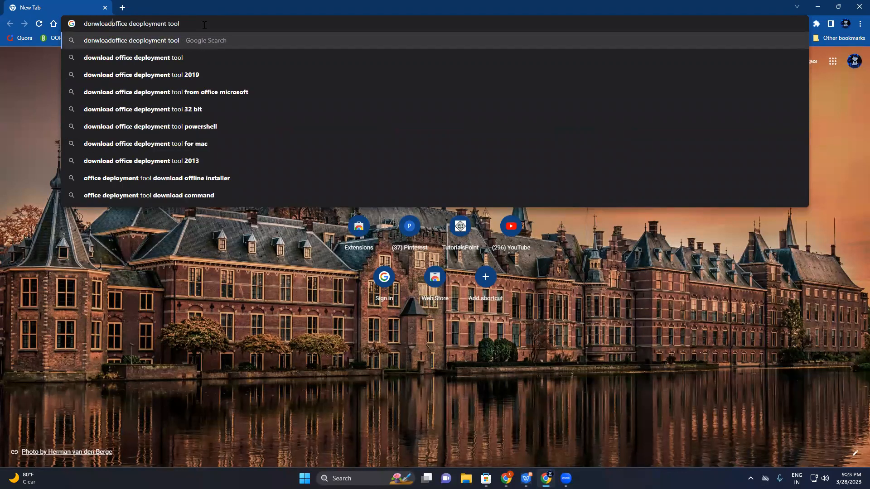
key(BackSpace)
key(BackSpace)
key(BackSpace)
key(BackSpace)
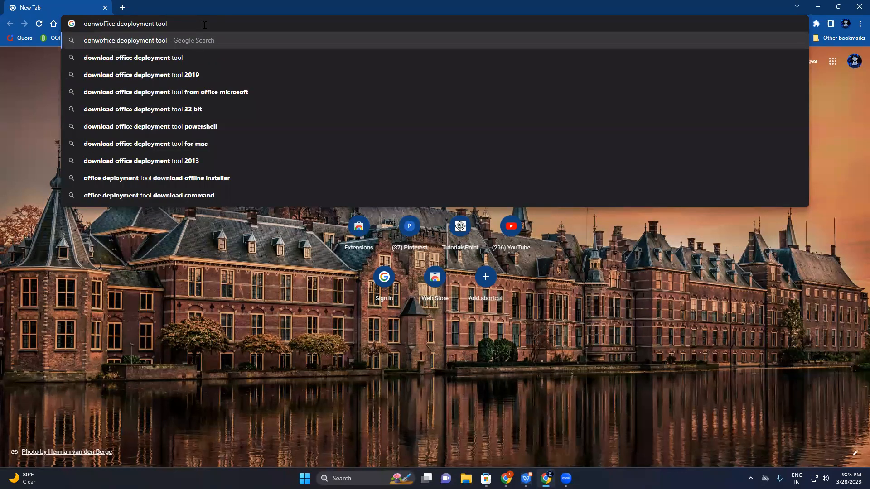
key(BackSpace)
key(BackSpace)
text(wnload)
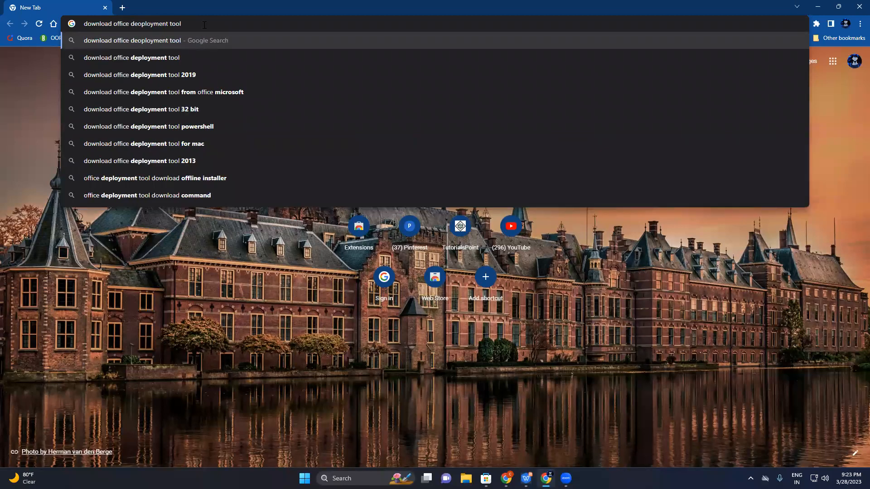
key(Return)
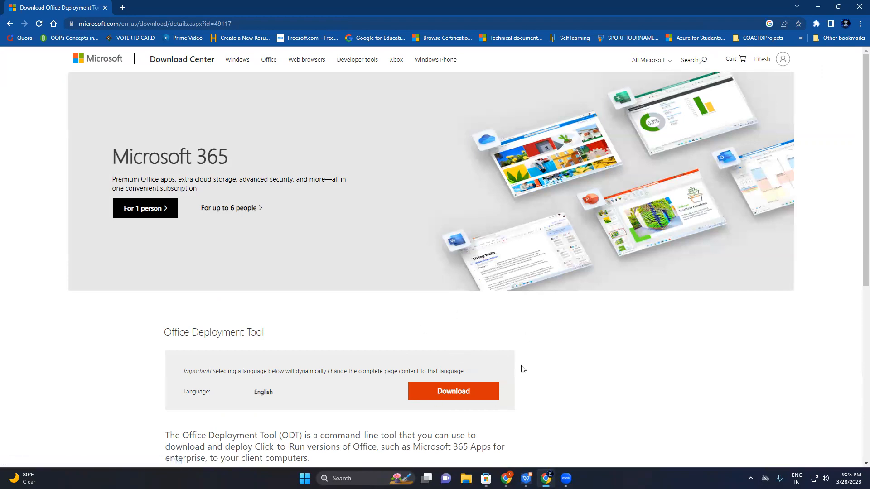
Start downloading the Office Deployment Tool and browse to Local Disk (E:) as the save location
click(471, 395)
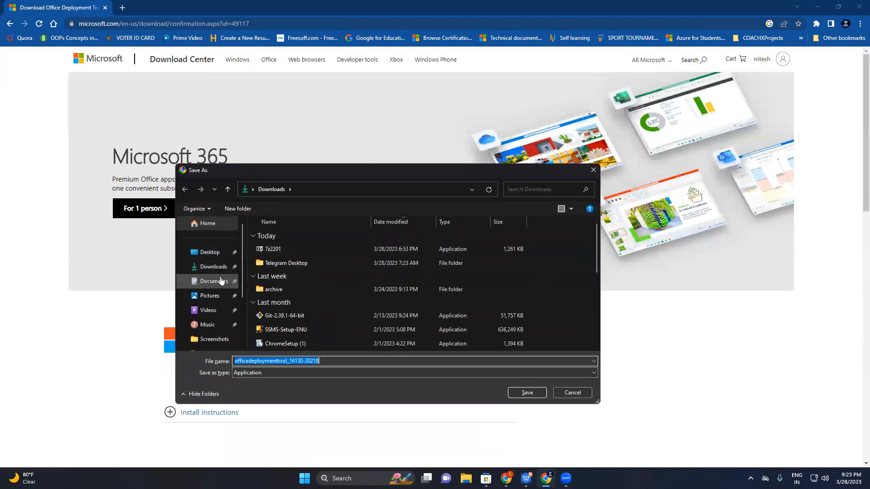
scroll(221, 281, down, 2)
click(209, 325)
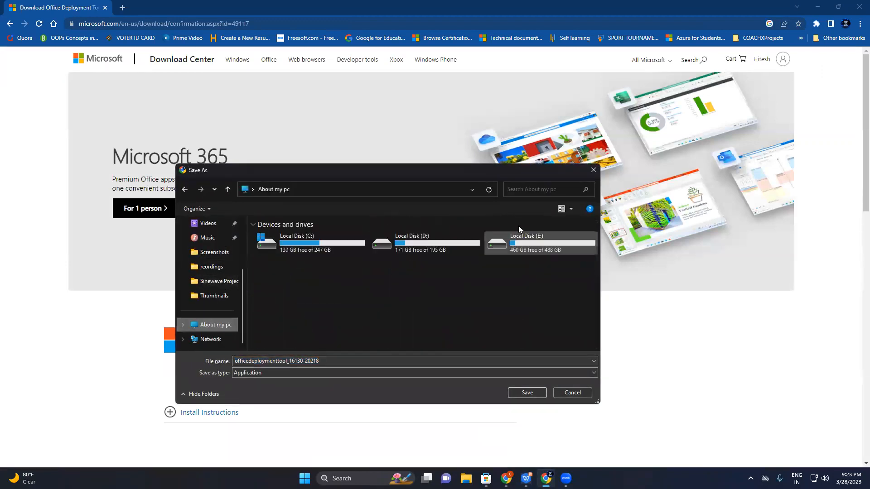
double_click(523, 250)
scroll(361, 260, down, 3)
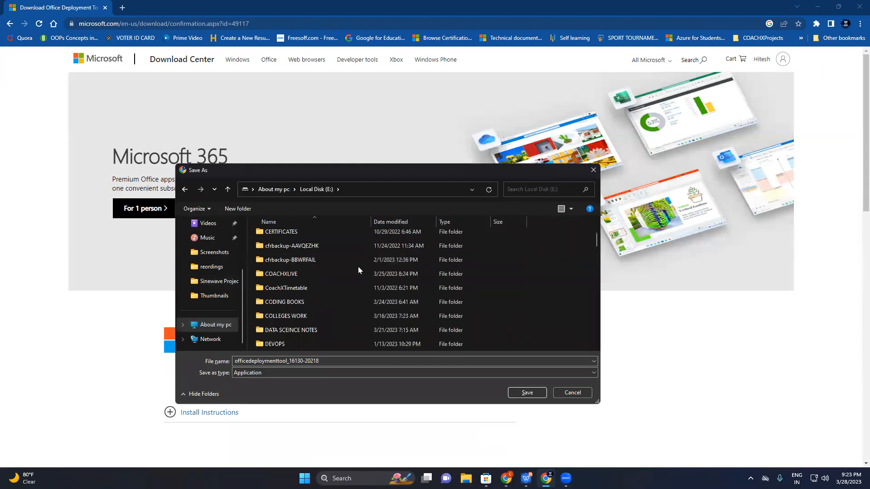
double_click(340, 276)
scroll(423, 282, down, 5)
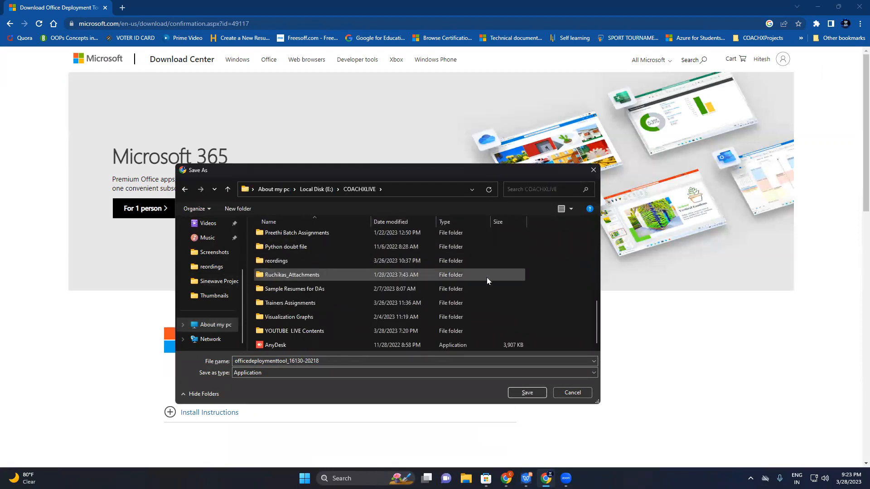
scroll(521, 277, up, 5)
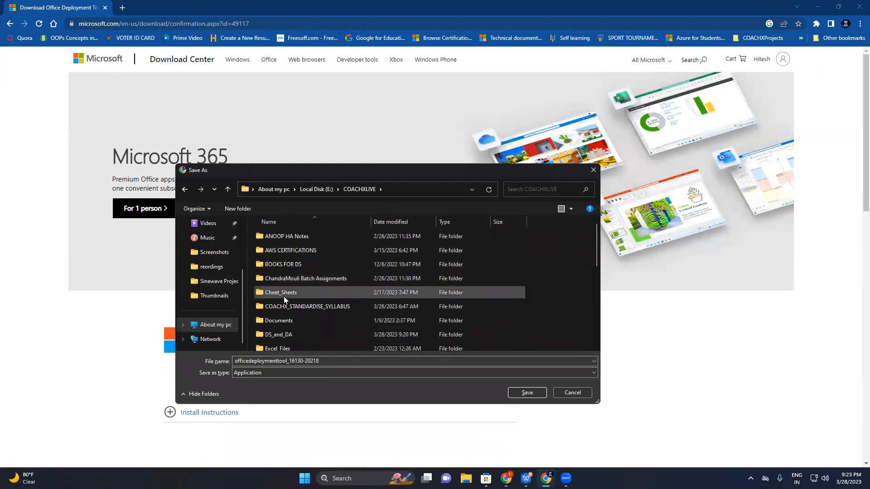
click(324, 191)
double_click(315, 238)
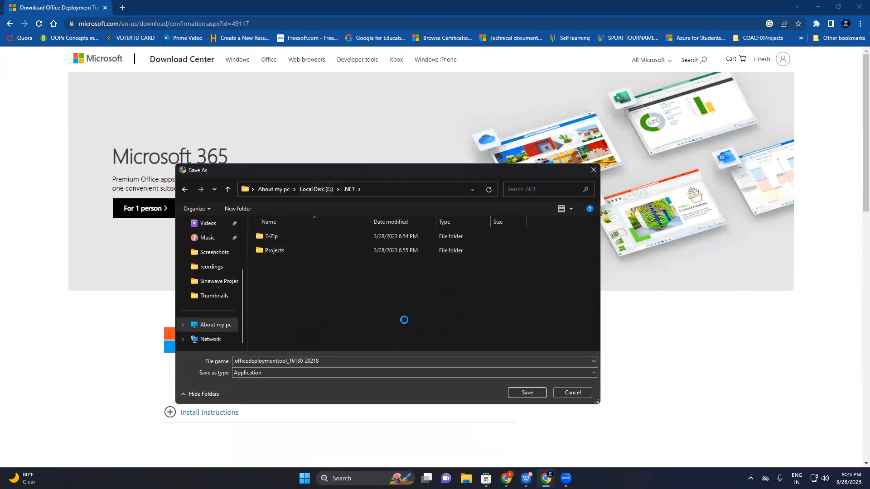
right_click(342, 282)
mouse_move(451, 388)
click(484, 390)
key(BackSpace)
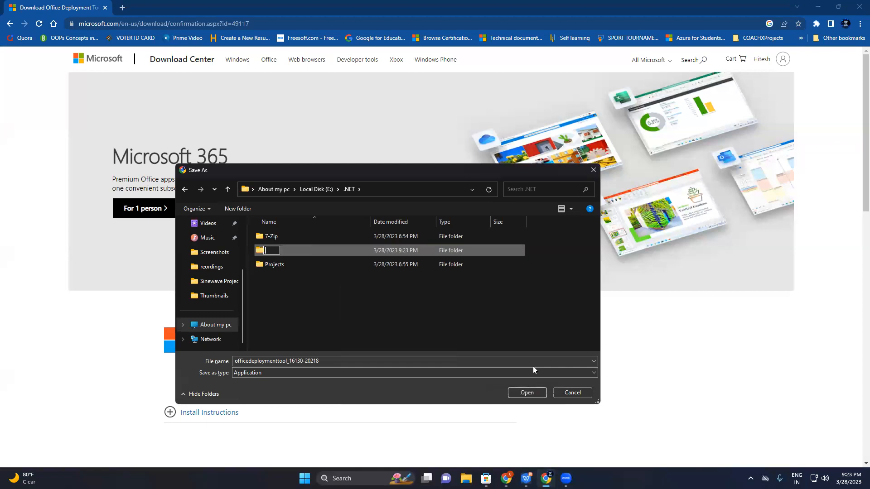
text(MS-OFFICE)
key(Return)
double_click(448, 251)
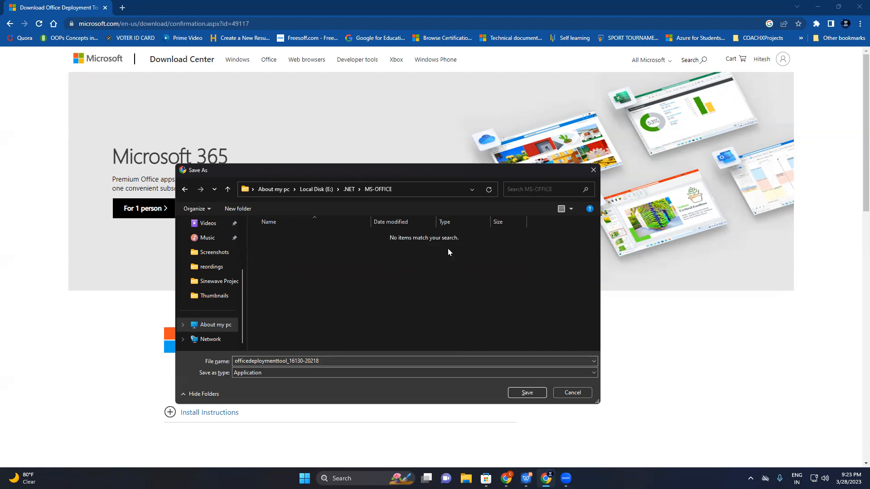
click(520, 395)
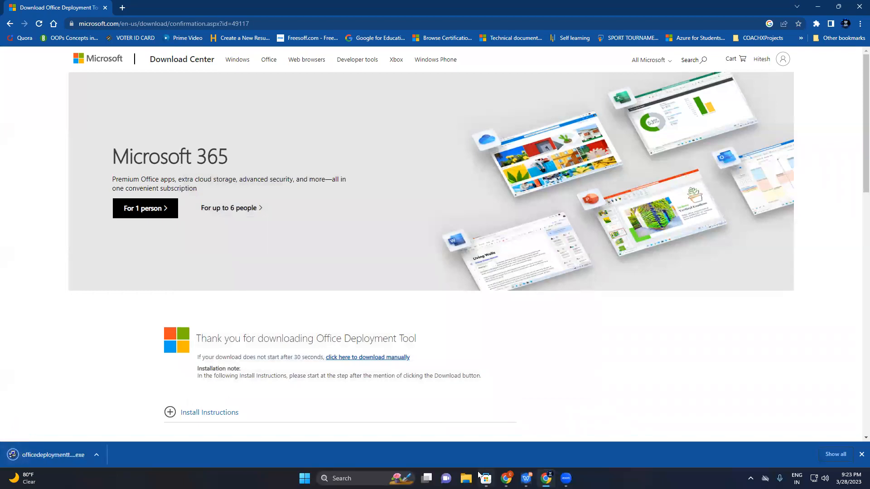
Open the MS-OFFICE folder inside .NET on Local Disk (E:) in File Explorer
click(465, 479)
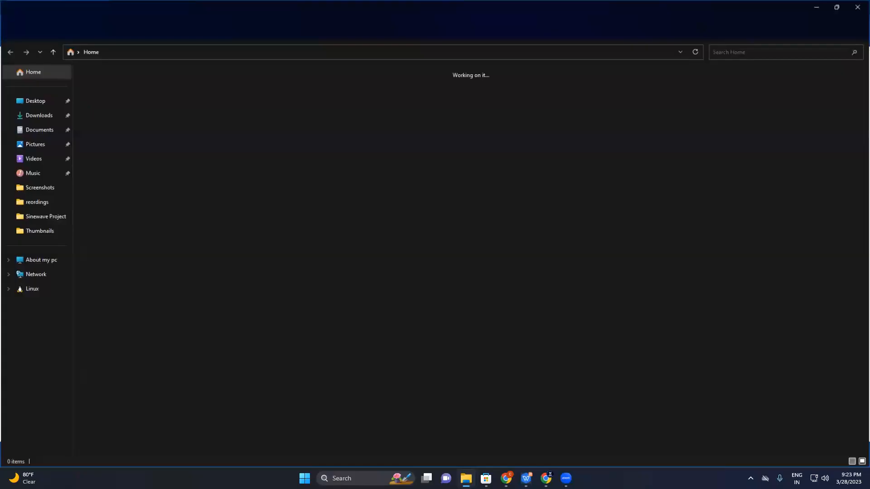
click(47, 260)
click(356, 98)
double_click(356, 98)
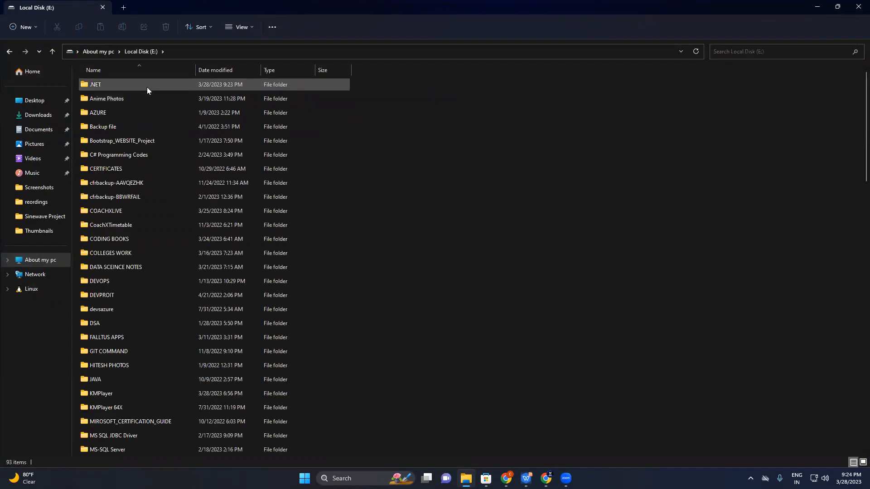
double_click(147, 86)
double_click(148, 98)
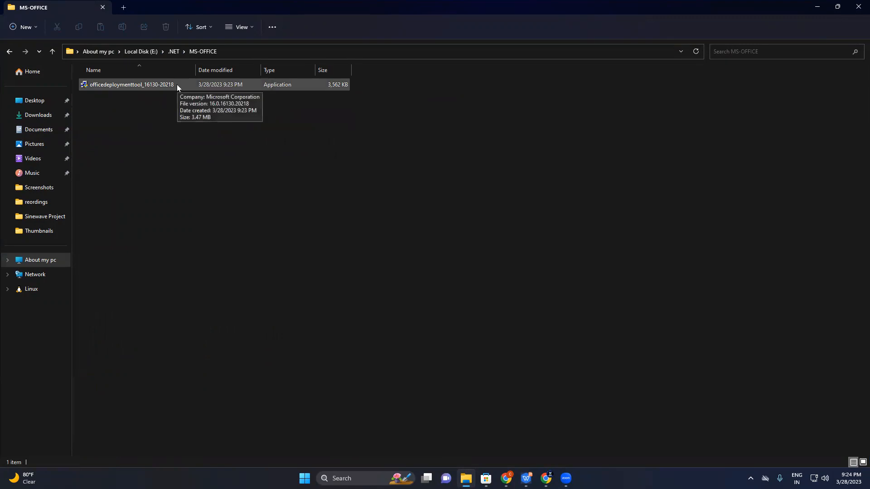
click(177, 85)
double_click(177, 84)
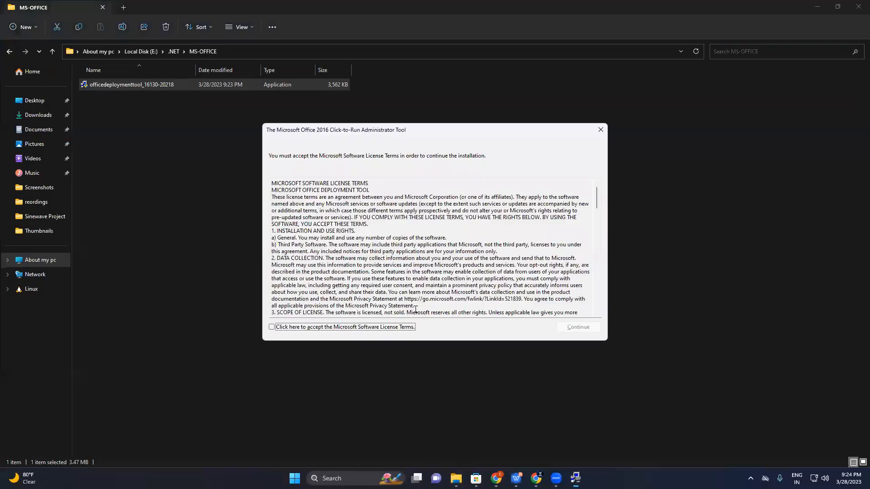
scroll(458, 247, down, 20)
click(272, 327)
click(582, 331)
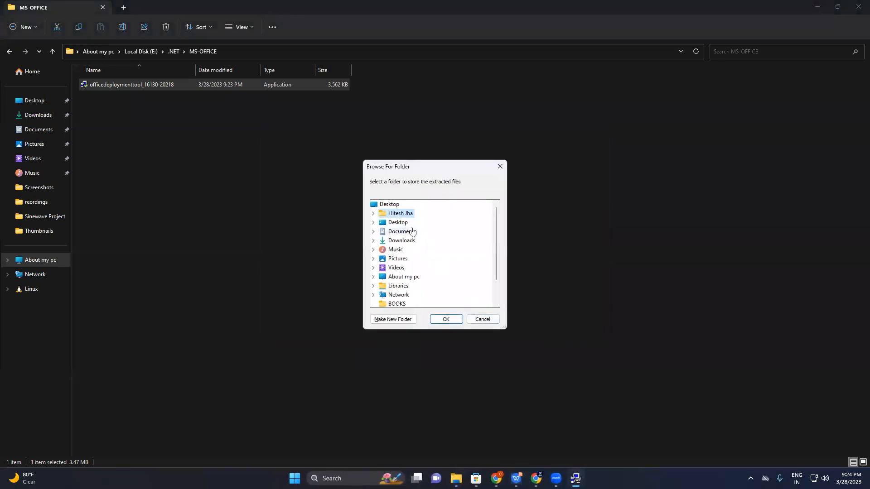
Extract the deployment tool files into the MS-OFFICE folder under .NET on Local Disk (E:)
scroll(393, 227, down, 1)
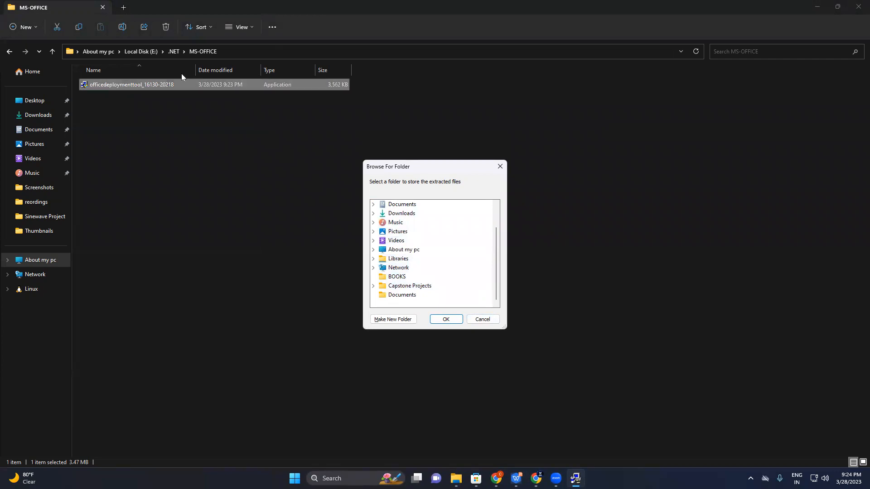
click(373, 250)
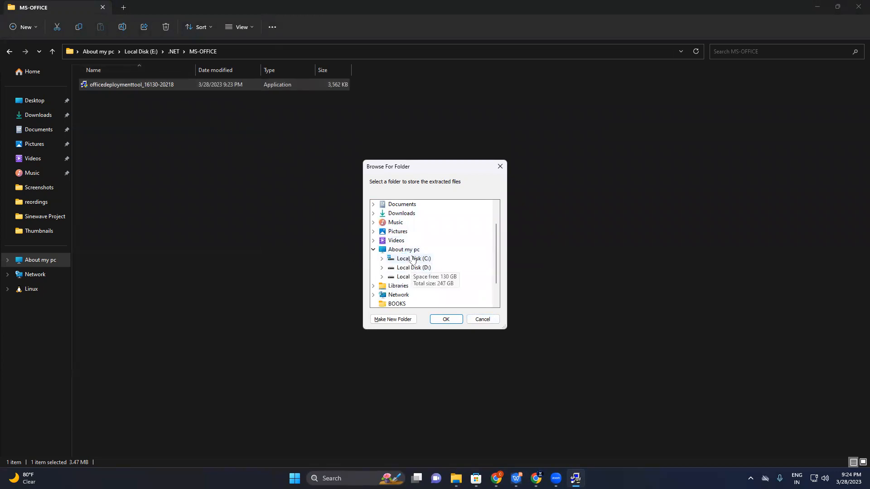
double_click(414, 278)
double_click(411, 213)
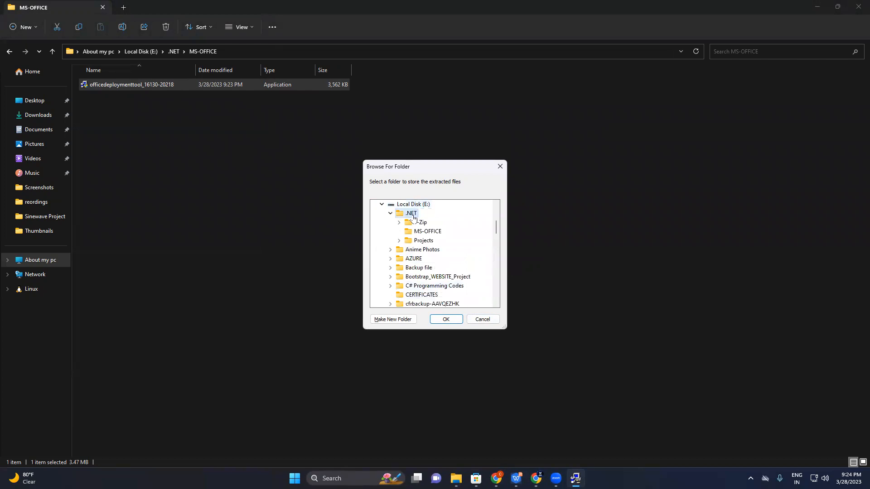
click(426, 232)
click(447, 319)
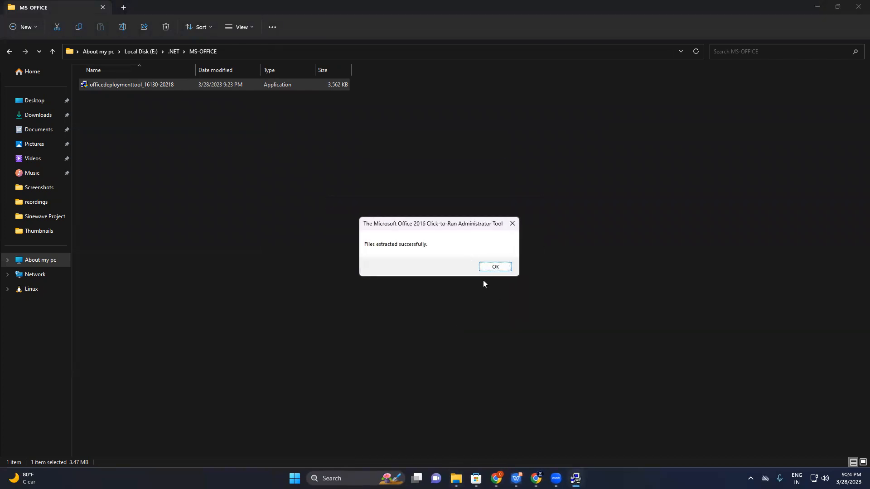
click(495, 268)
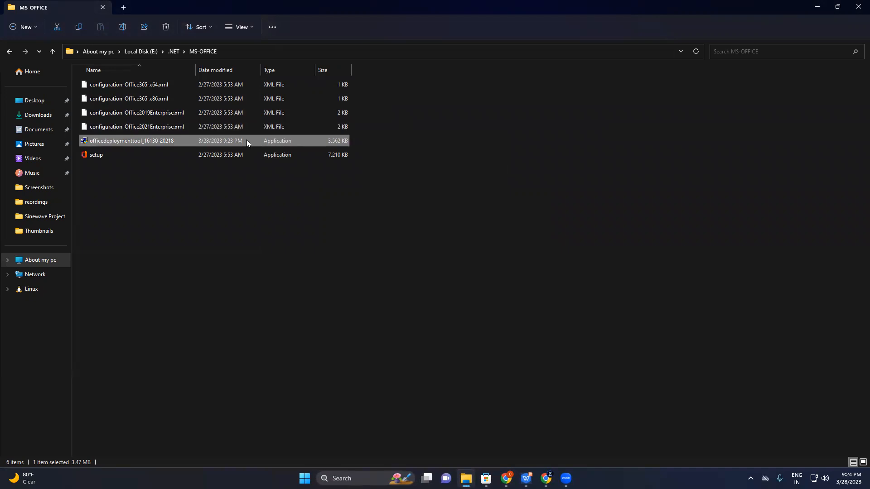
drag(246, 140, 173, 56)
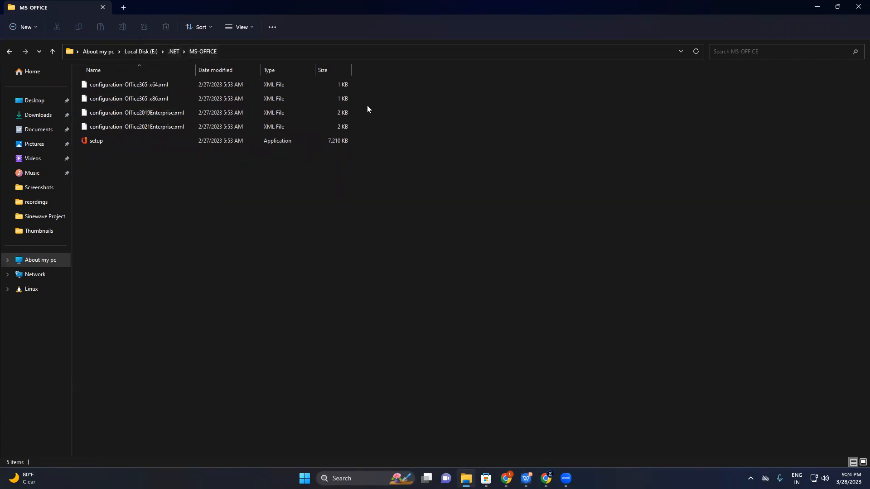
drag(355, 98, 304, 73)
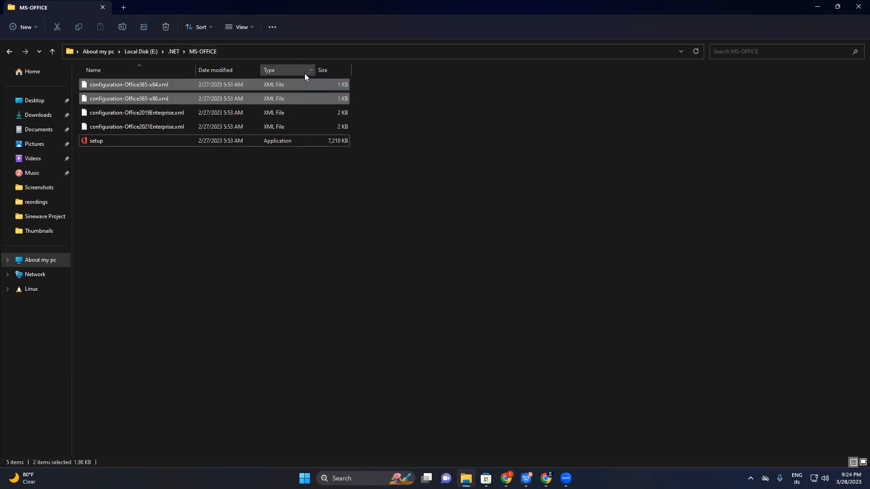
right_click(289, 98)
click(368, 108)
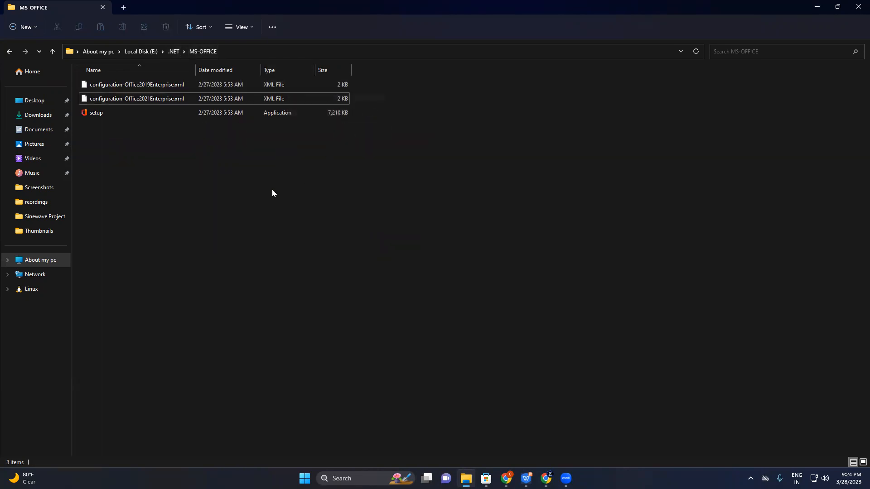
Delete the configuration-Office2019Enterprise.xml file from the MS-OFFICE folder
right_click(333, 87)
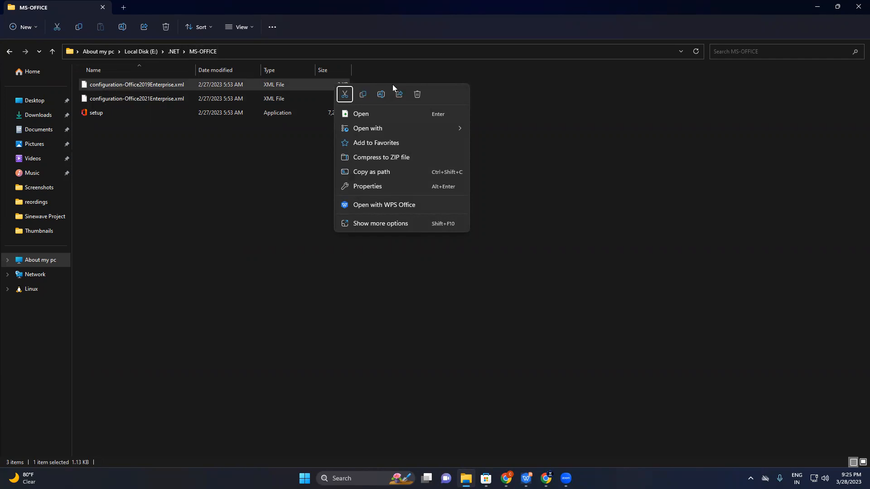
click(417, 94)
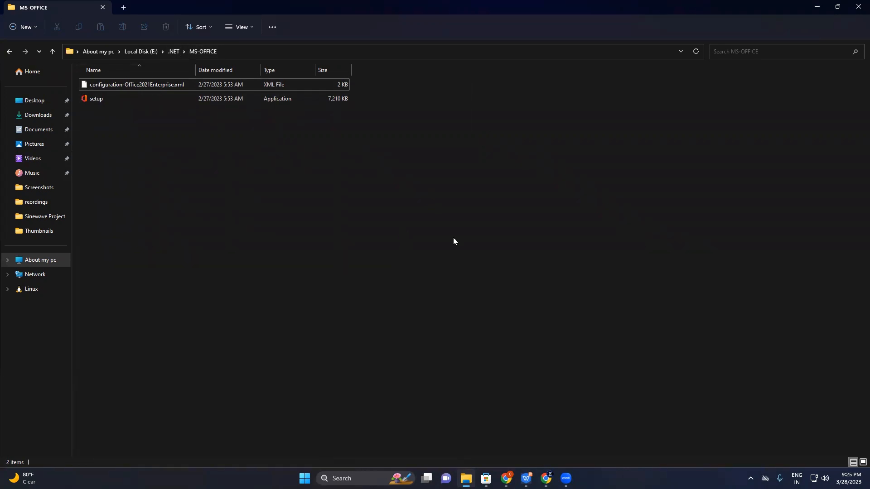
right_click(418, 271)
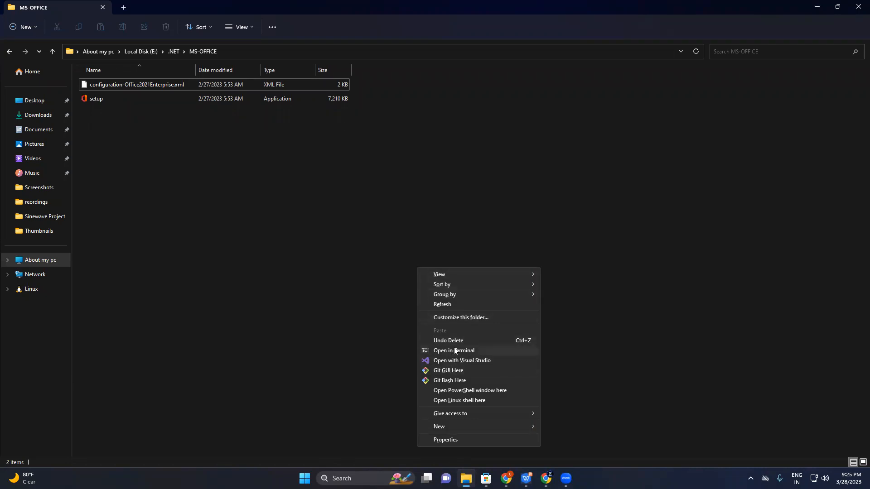
click(453, 391)
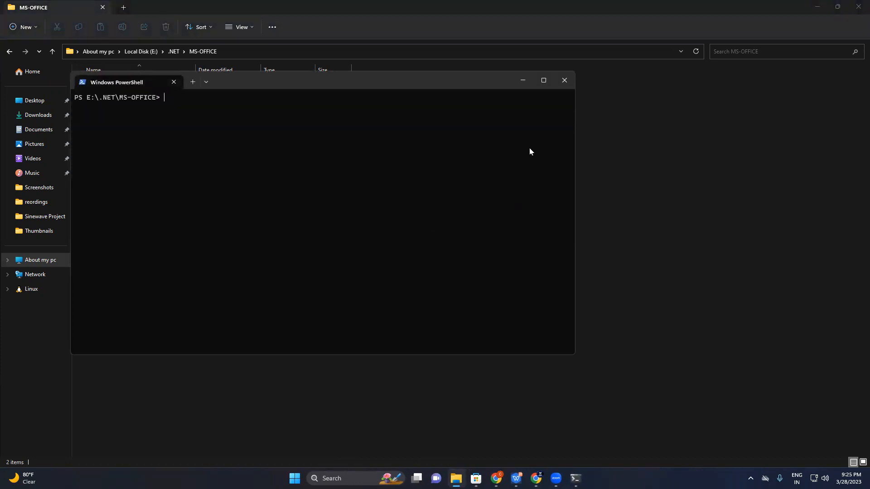
click(565, 86)
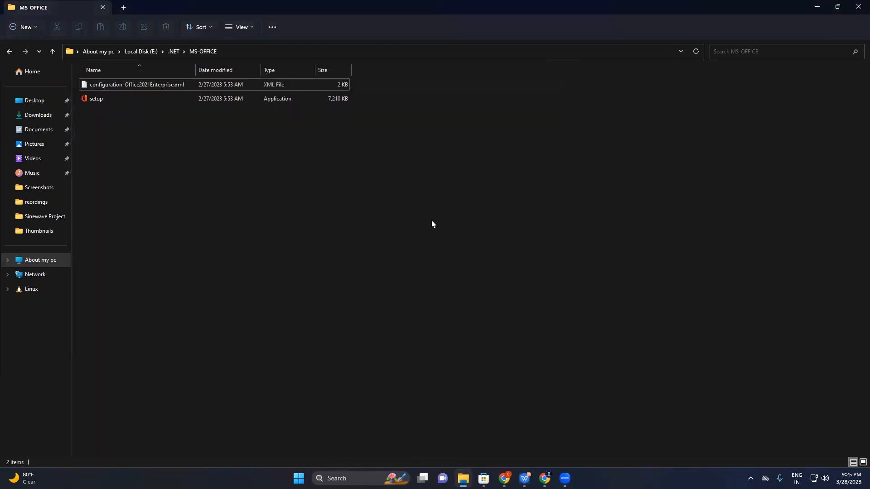
Open a PowerShell window at the MS-OFFICE folder and minimize it
right_click(393, 266)
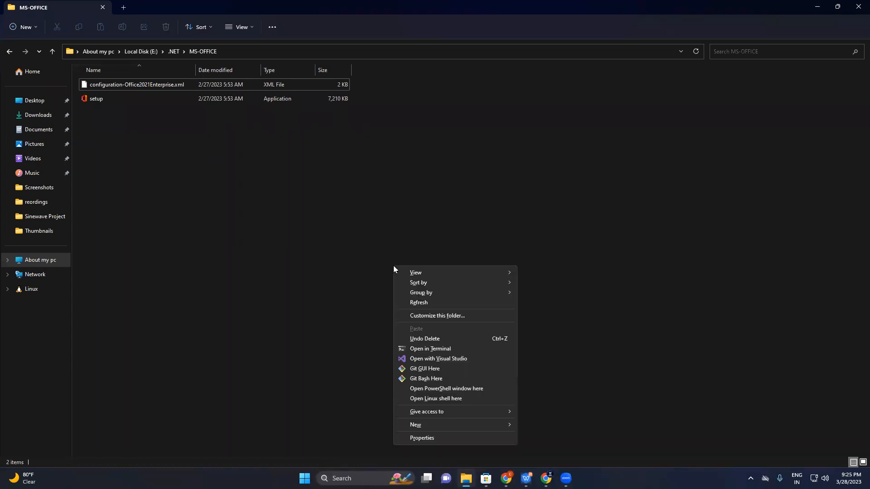
click(448, 390)
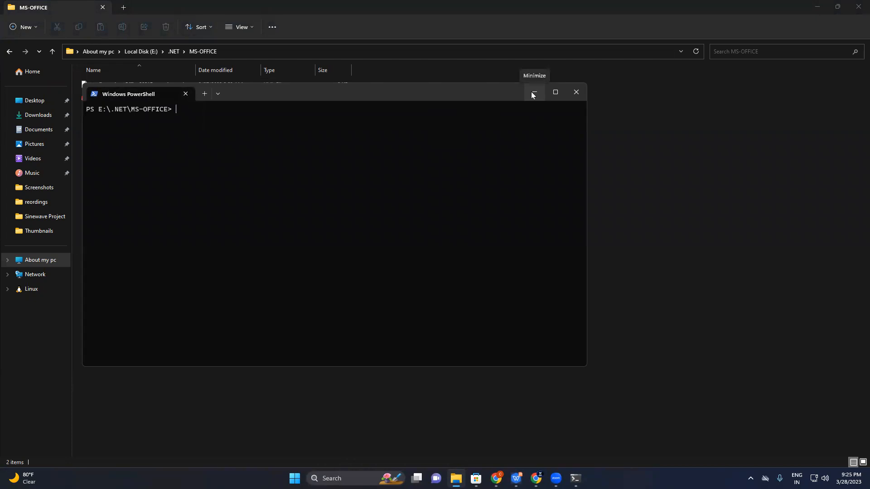
click(533, 93)
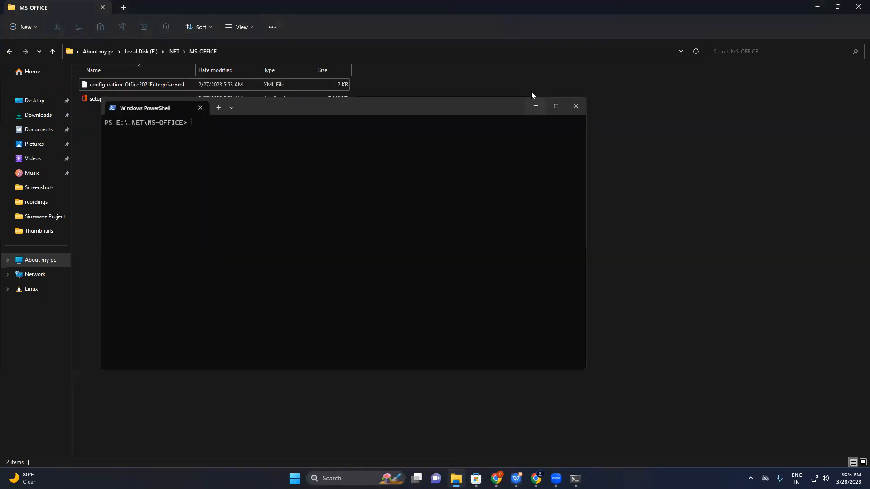
Switch to the Excel Downloading guide presentation in WPS Office and copy the setup.exe /configure command from slide 5
click(516, 478)
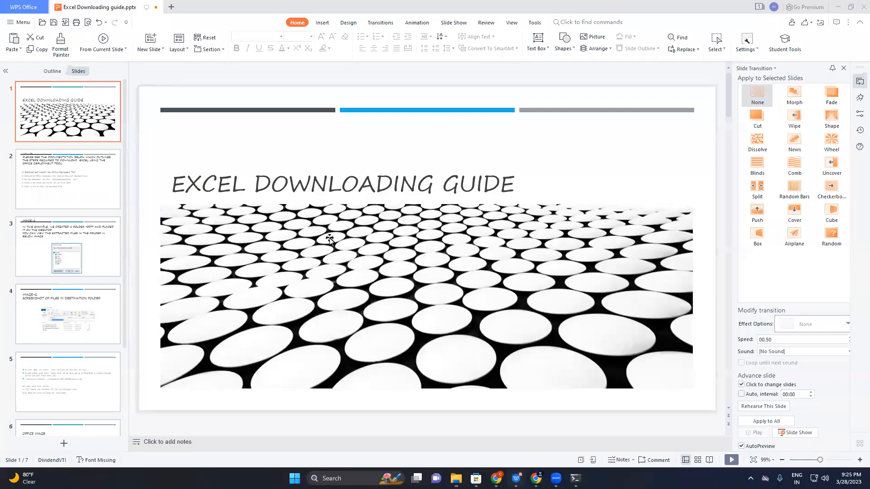
click(77, 310)
scroll(78, 350, down, 2)
click(80, 359)
click(88, 322)
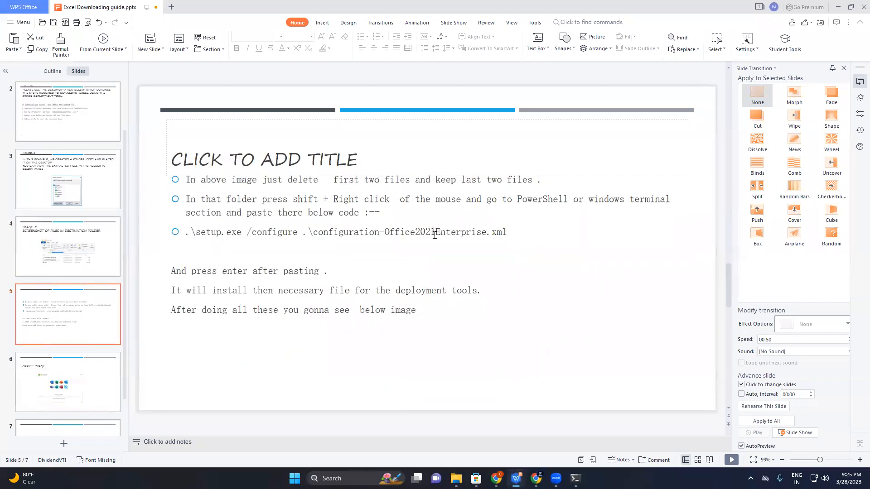
drag(508, 232, 185, 231)
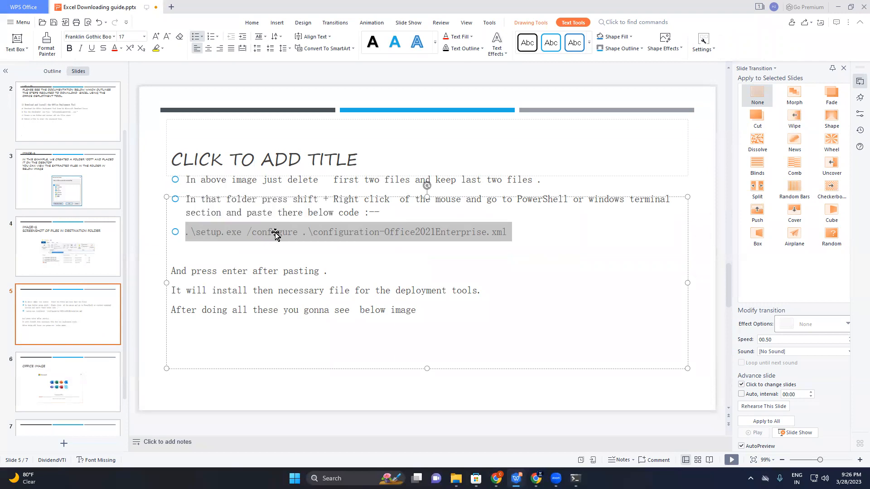
right_click(275, 233)
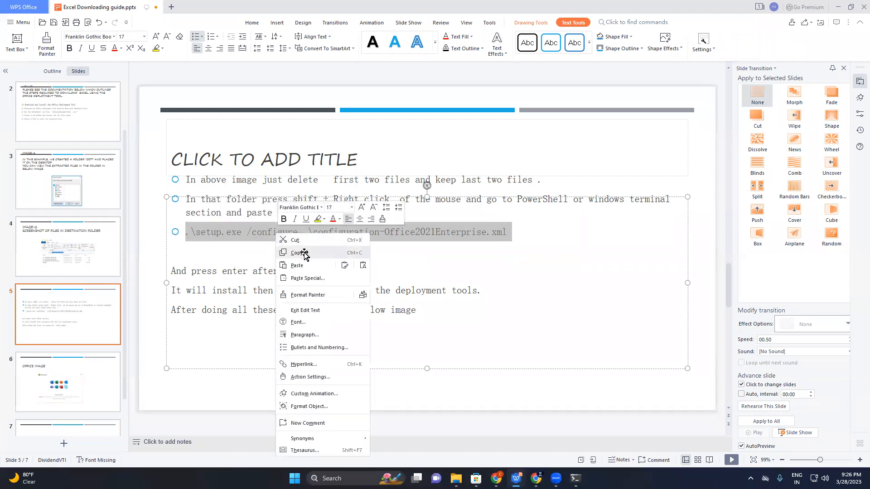
click(302, 253)
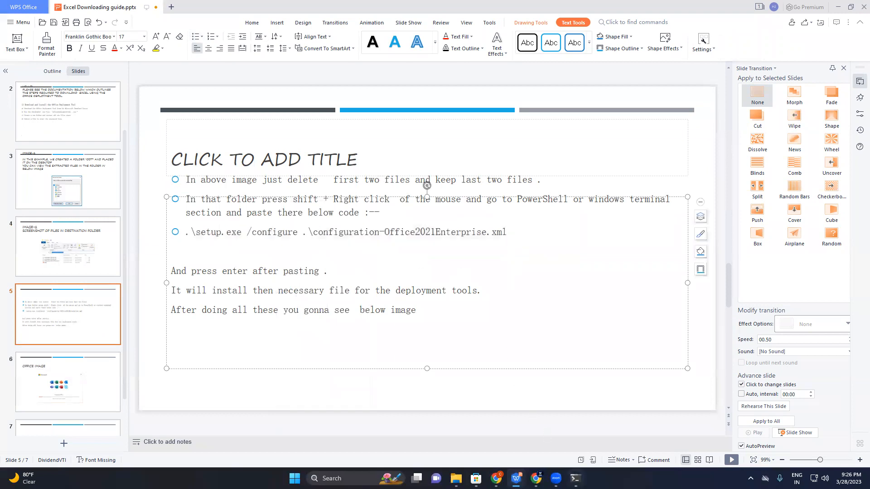
Run .\setup.exe /configure .\configuration-Office2021Enterprise.xml in the MS-OFFICE PowerShell window, and minimize that window
click(575, 478)
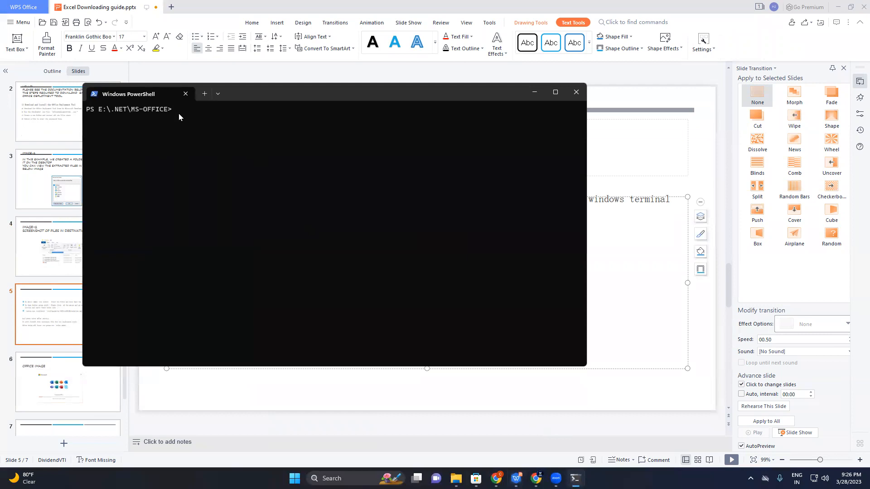
key(ctrl+v)
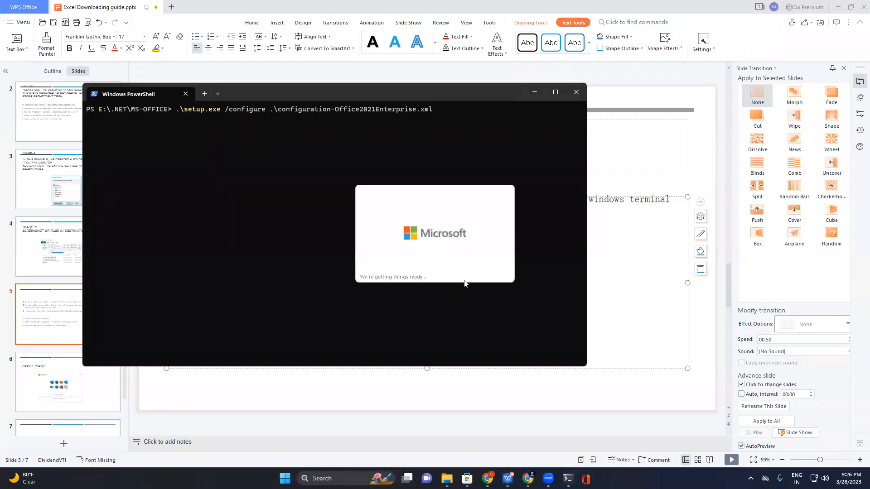
click(534, 93)
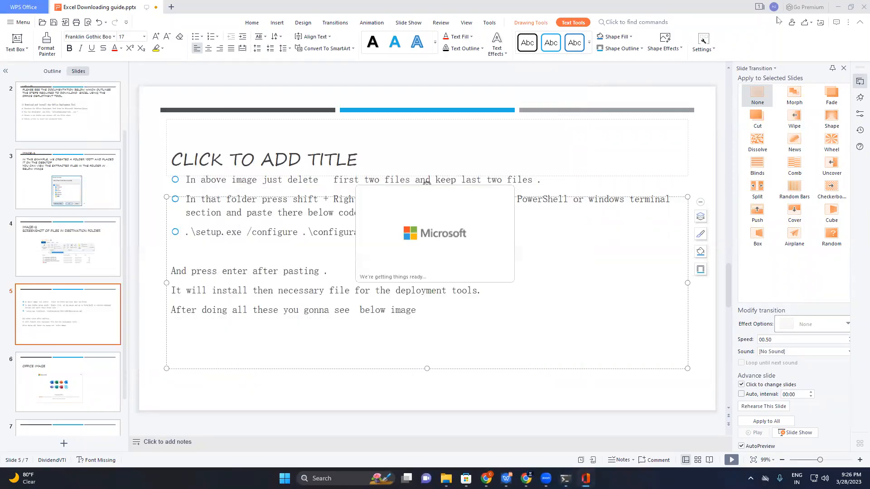
Minimize the presentation, File Explorer and browser windows to reach the desktop, and refresh it
click(837, 6)
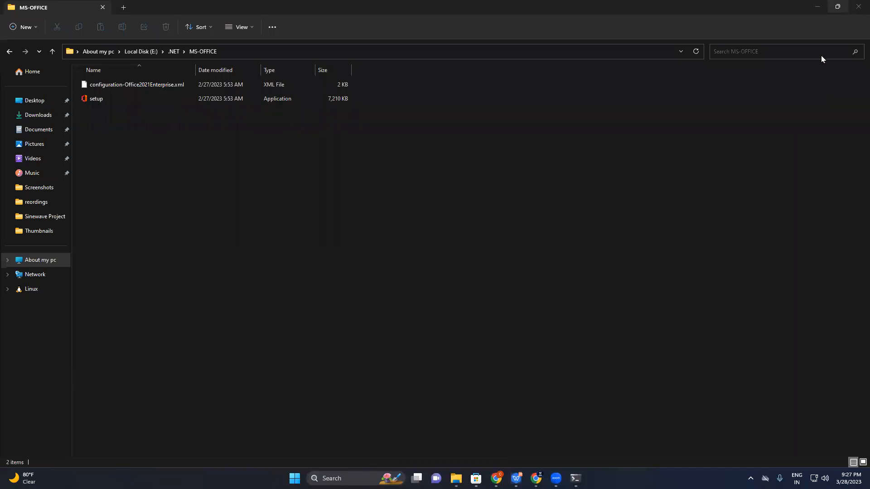
click(817, 8)
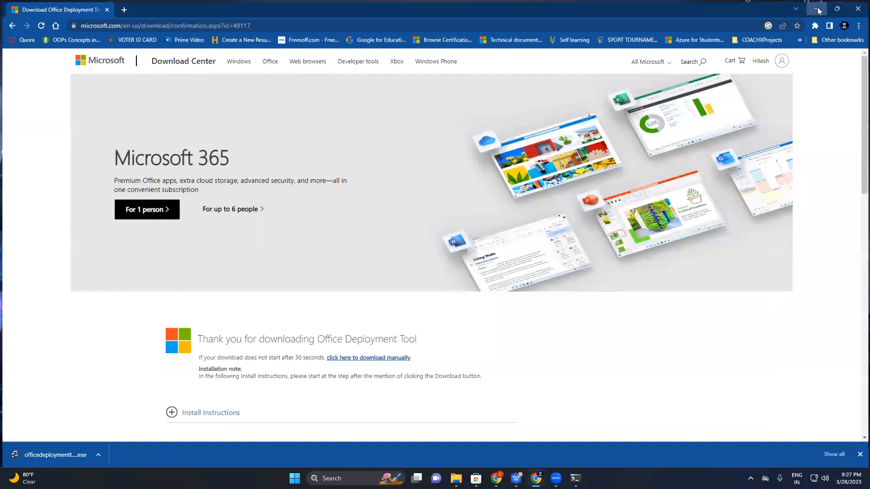
click(818, 9)
right_click(415, 159)
click(461, 201)
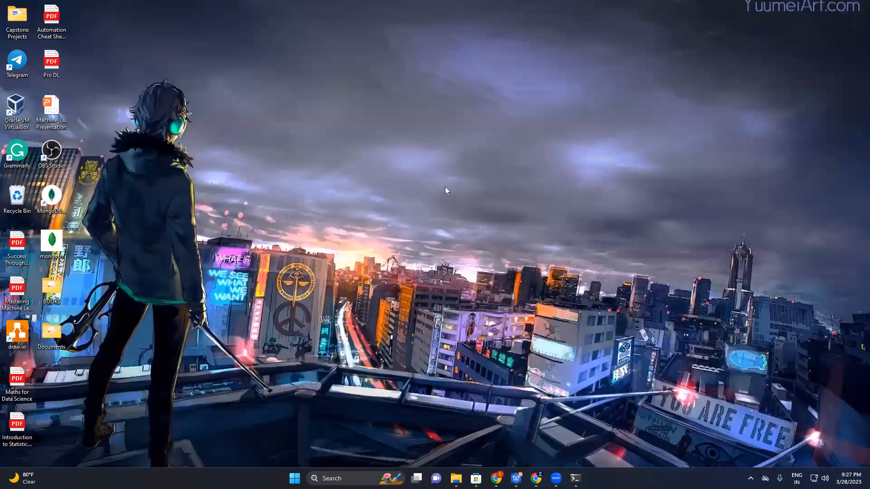
right_click(445, 187)
click(493, 229)
right_click(435, 186)
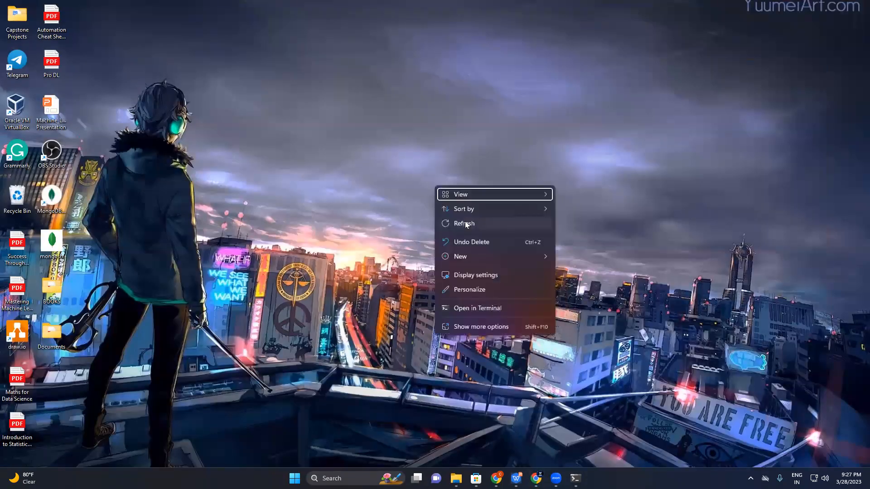
click(465, 223)
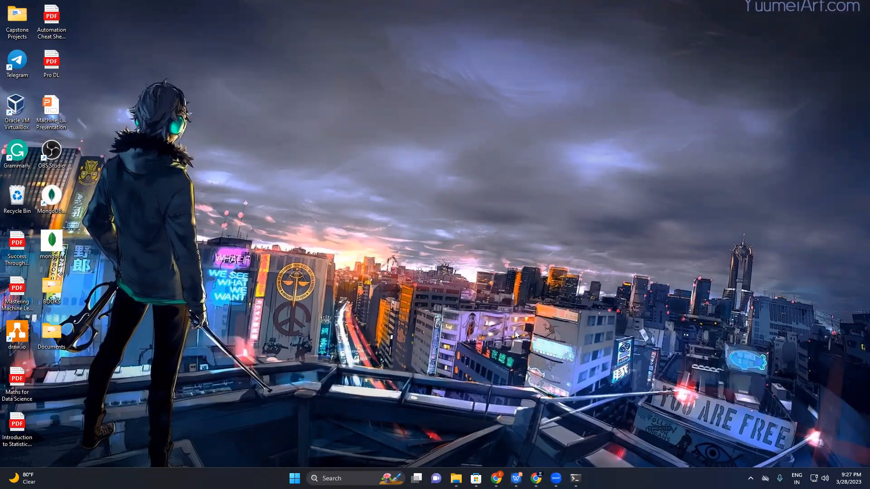
Check the running setup command in PowerShell and the progress of the Office installer
click(575, 478)
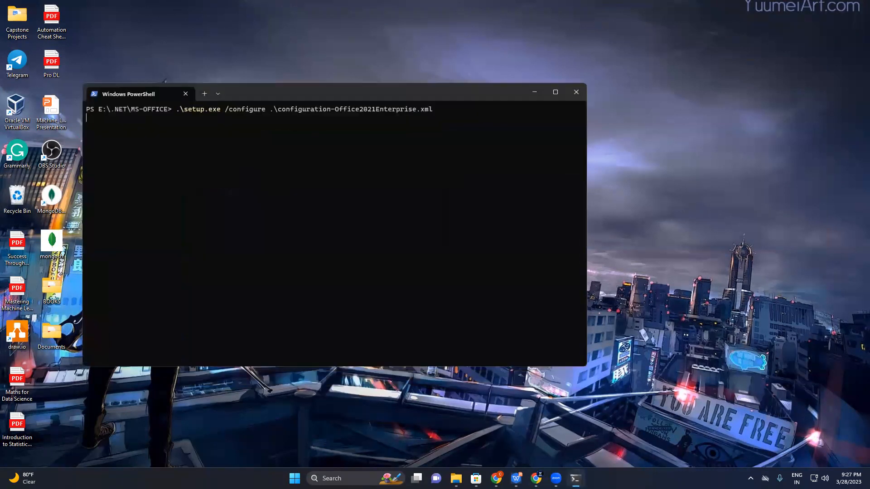
click(534, 93)
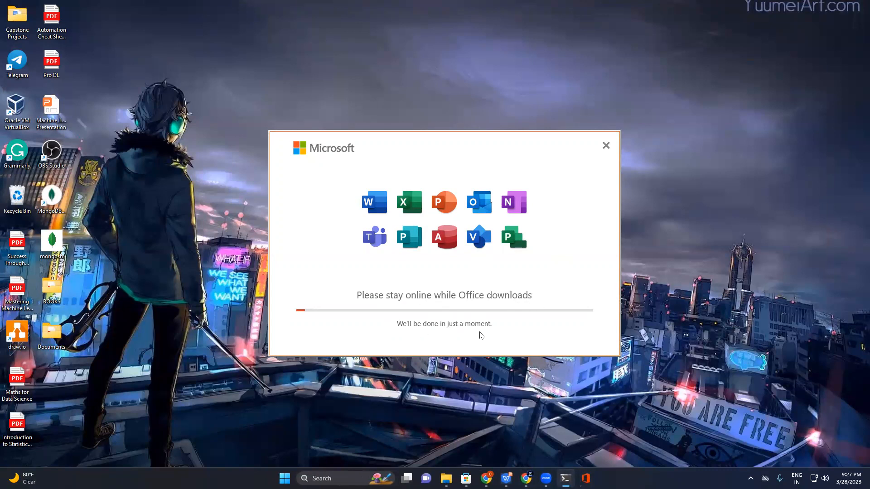
click(684, 156)
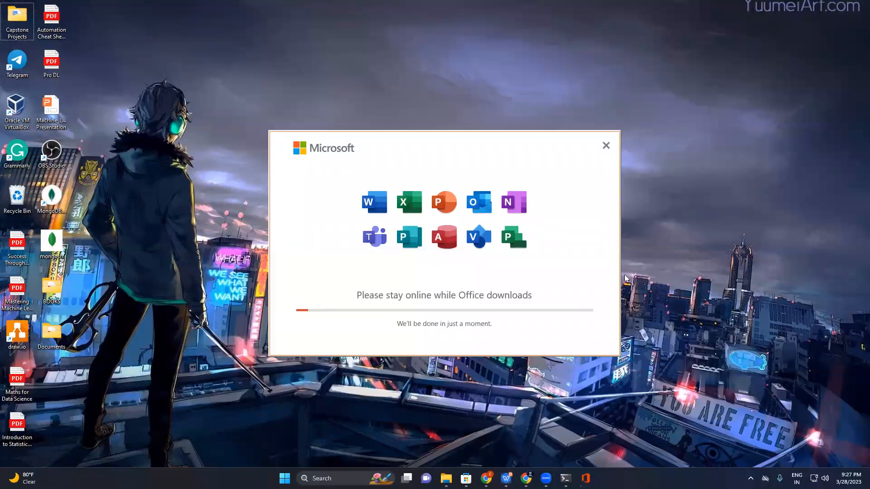
Try to open the Microsoft Store
click(446, 474)
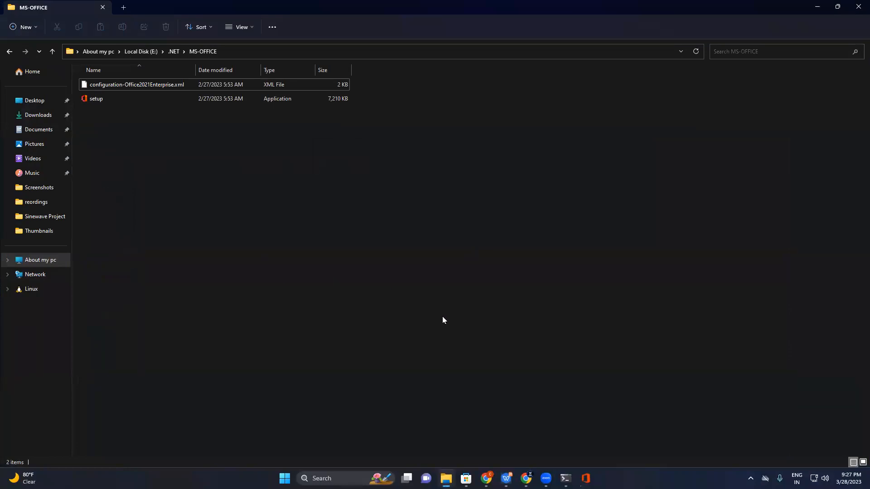
mouse_move(466, 479)
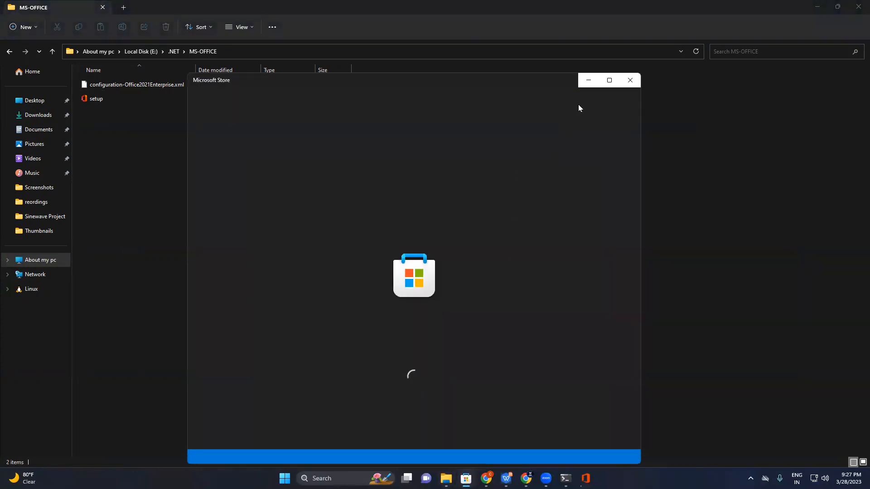
click(629, 81)
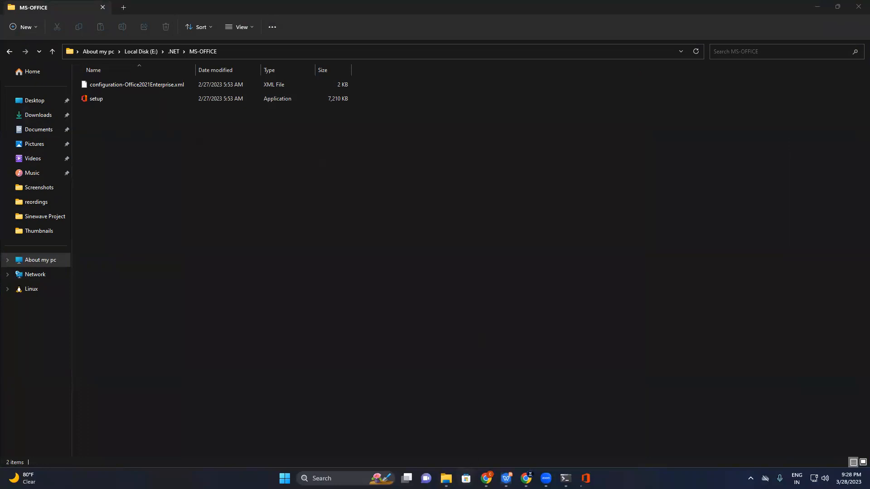
click(466, 479)
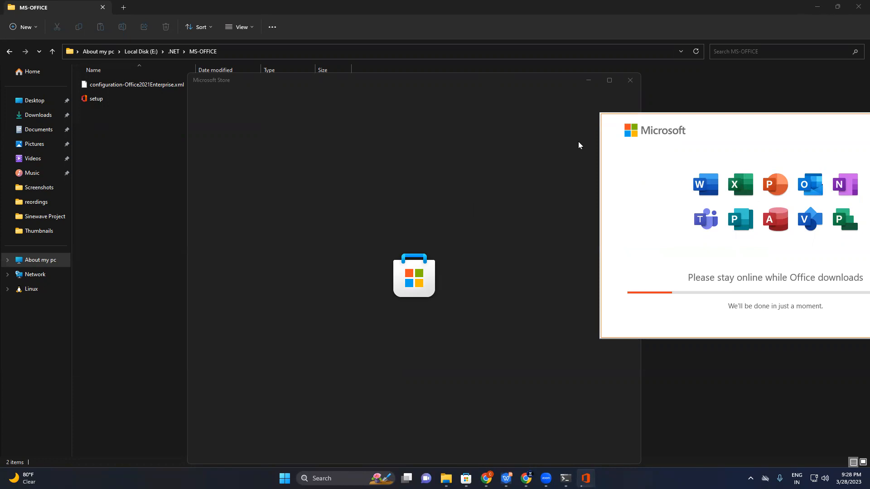
click(583, 81)
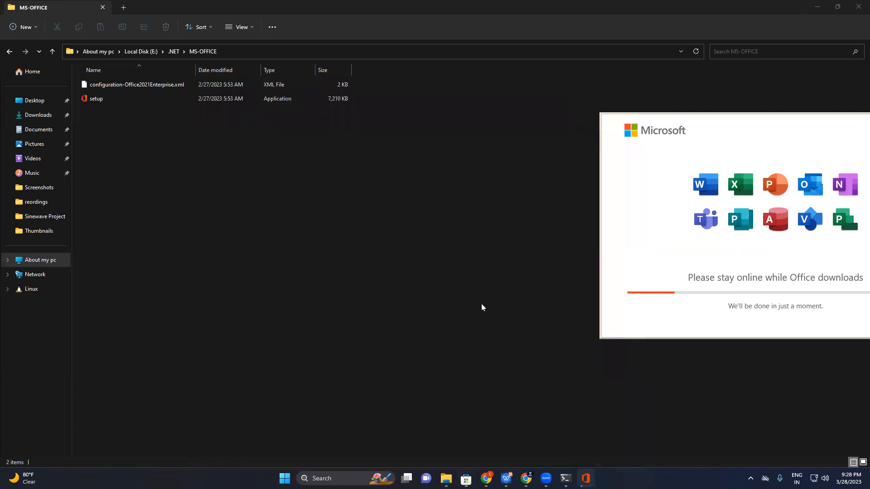
Switch to Chrome and search the web for "download Power BI" in a new tab
click(529, 475)
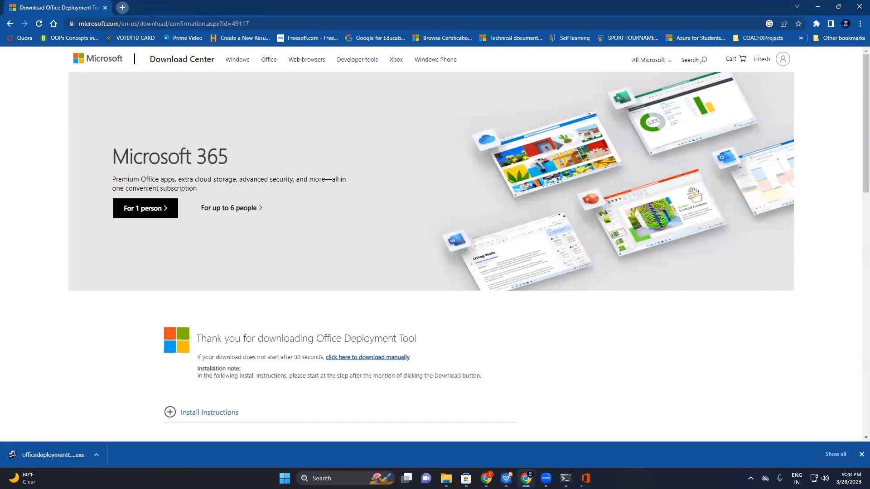
key(ctrl+t)
click(151, 18)
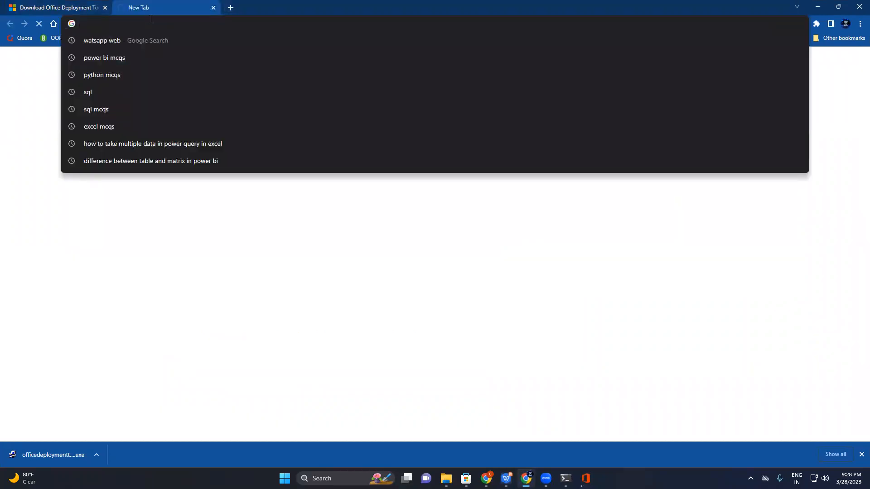
text(dow)
text(nloa)
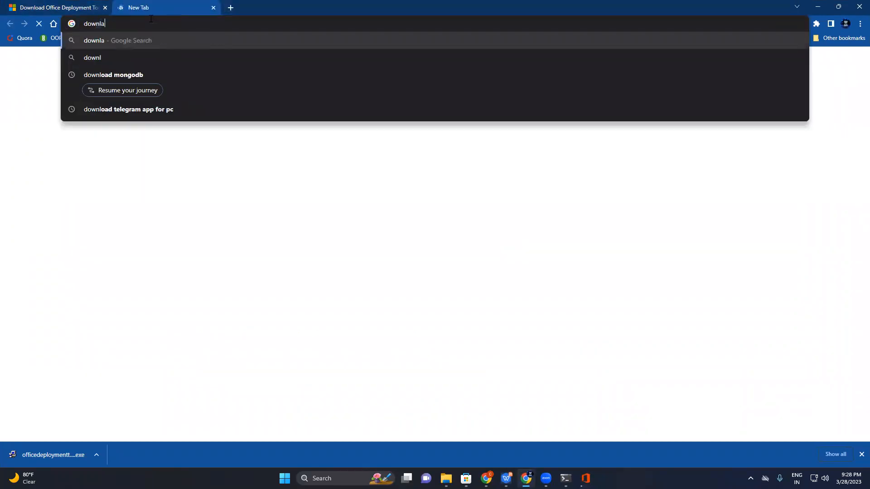
text(d Po)
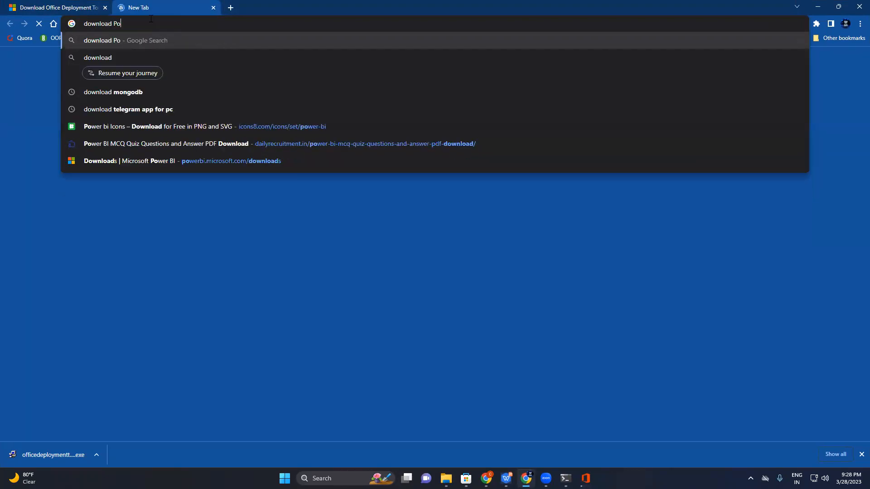
text(wer BI)
key(Return)
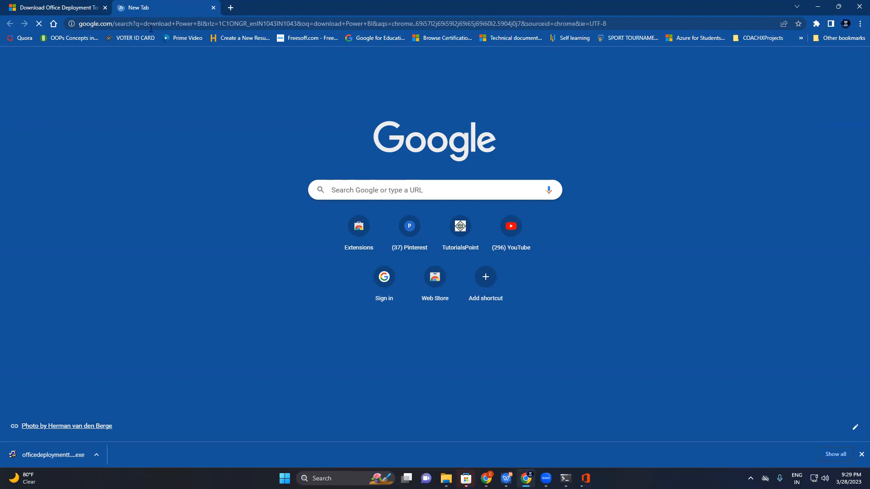
Reload the page in the new browser tab
right_click(103, 73)
click(132, 102)
right_click(124, 84)
click(156, 118)
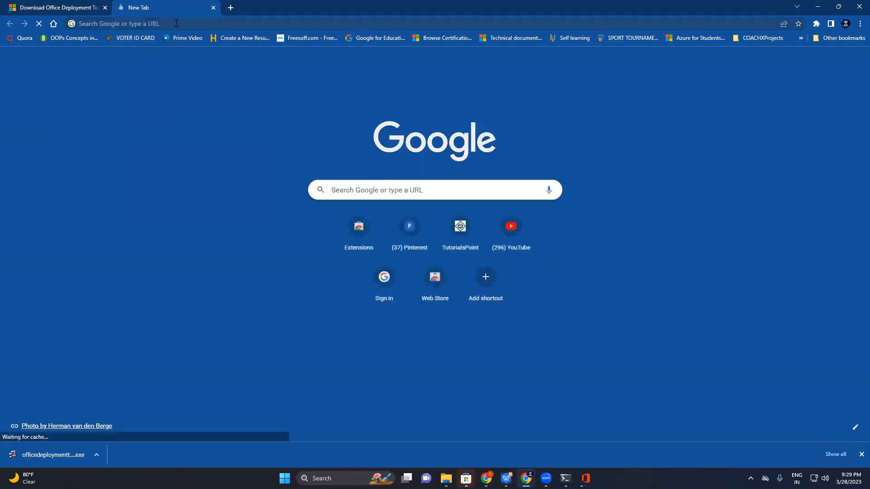
Search the web for "power bi download" and open the Downloads | Microsoft Power BI result
click(176, 23)
text(powert)
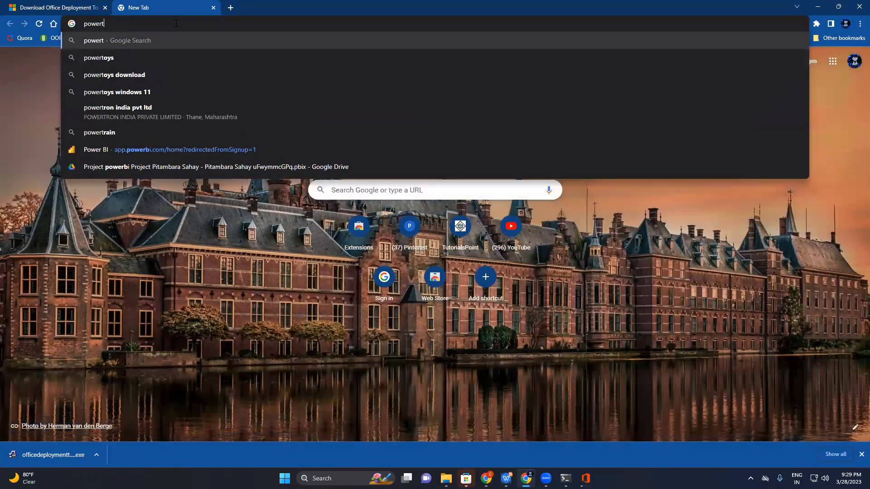
key(BackSpace)
text(BI Down)
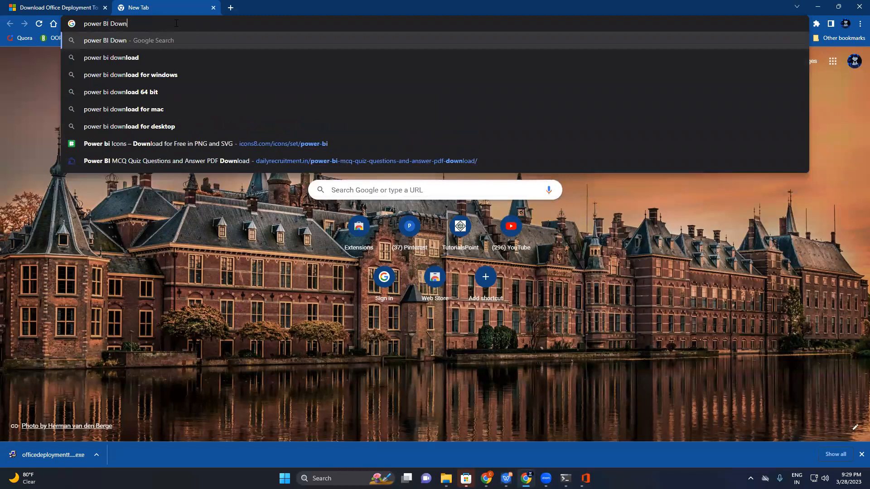
key(Down)
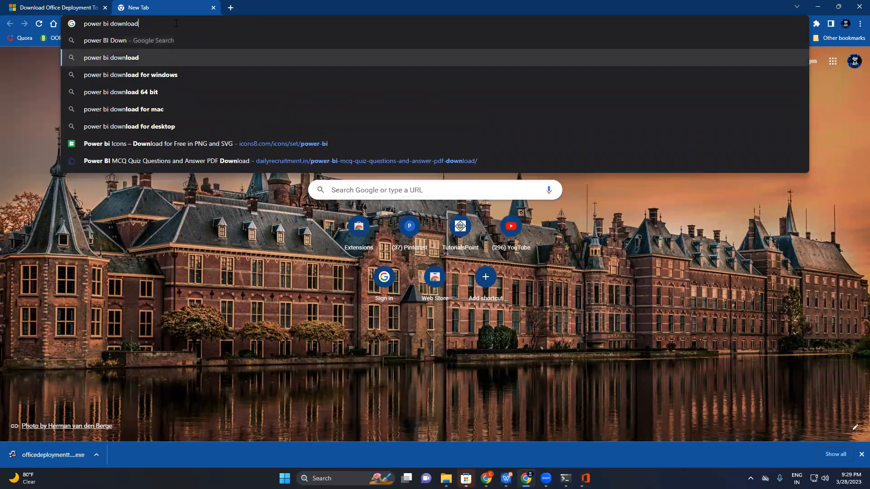
key(Return)
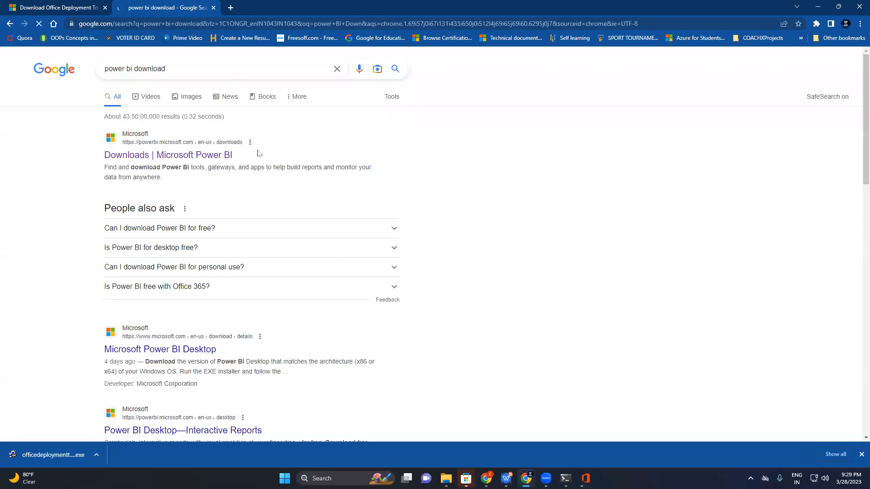
click(214, 156)
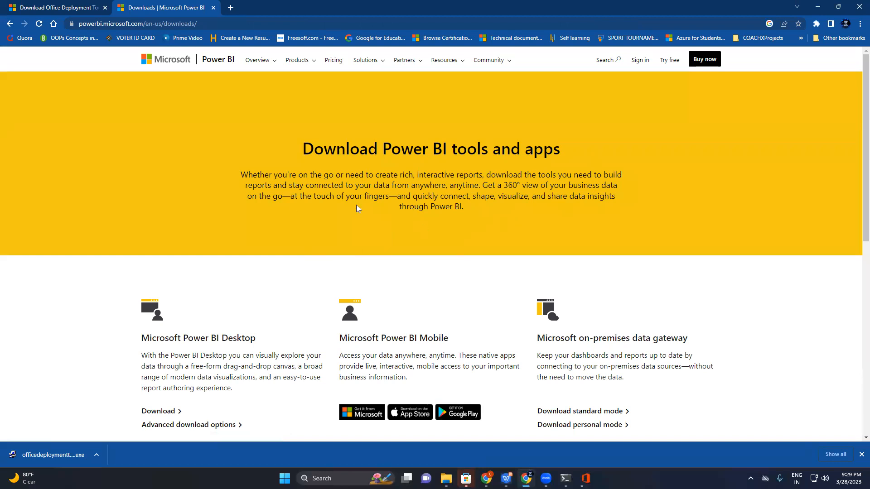
Open the Microsoft Store listing for Power BI from the Microsoft Power BI Mobile section, and close its browser tab after viewing
scroll(857, 178, down, 2)
scroll(857, 178, down, 2)
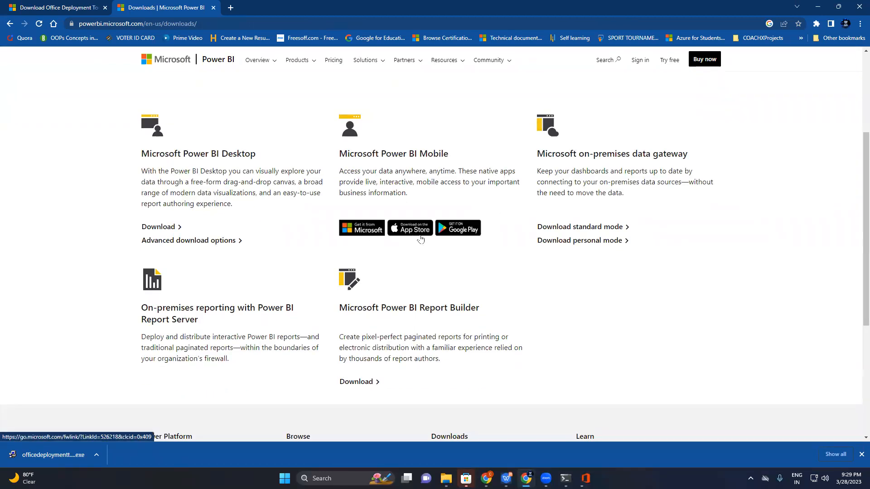
click(366, 231)
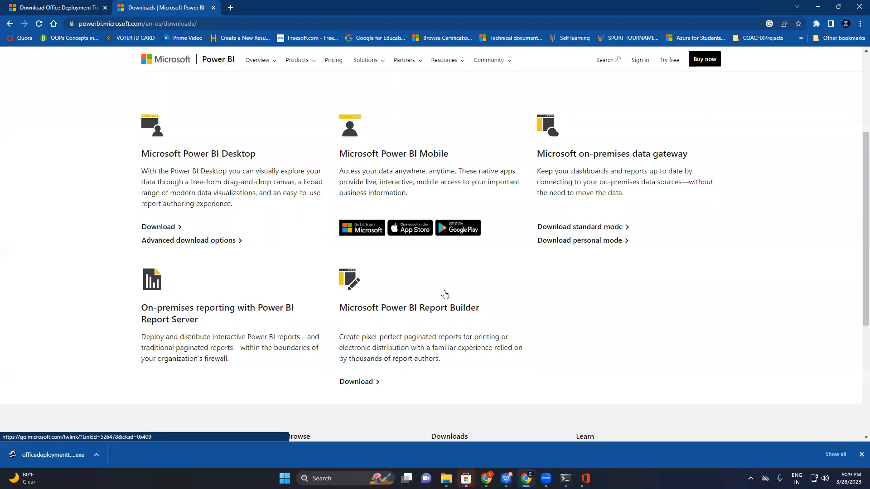
click(465, 478)
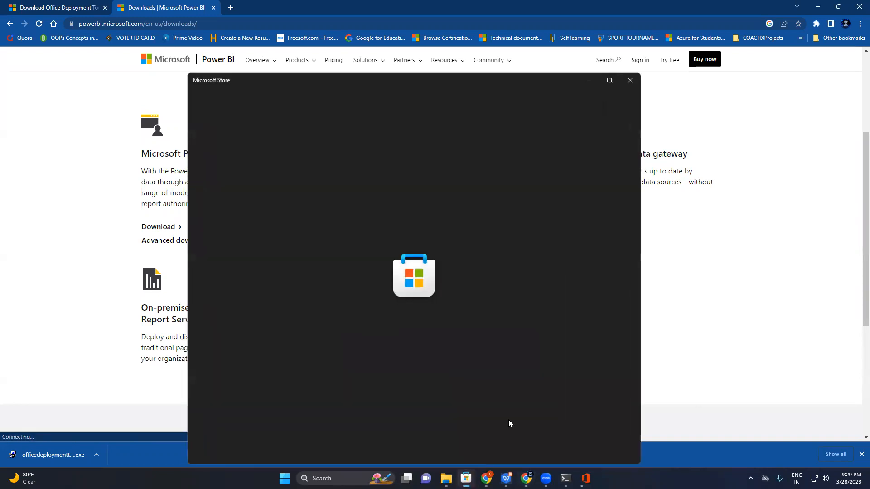
click(631, 79)
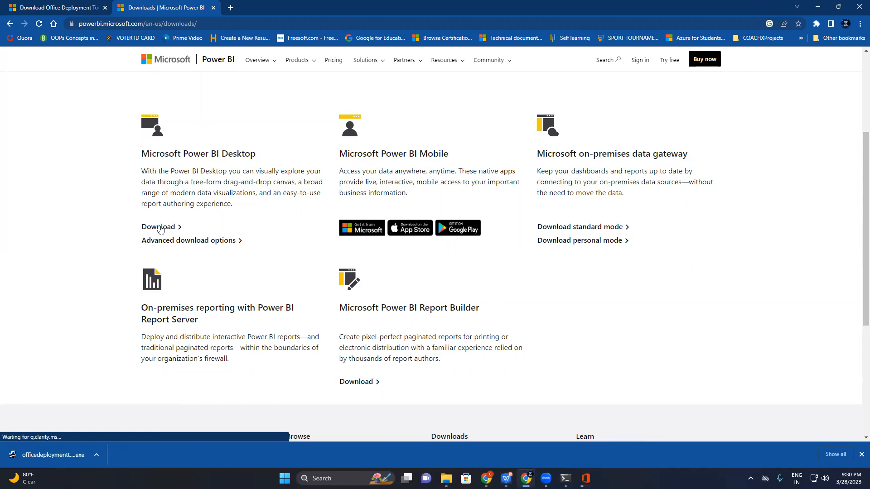
click(362, 228)
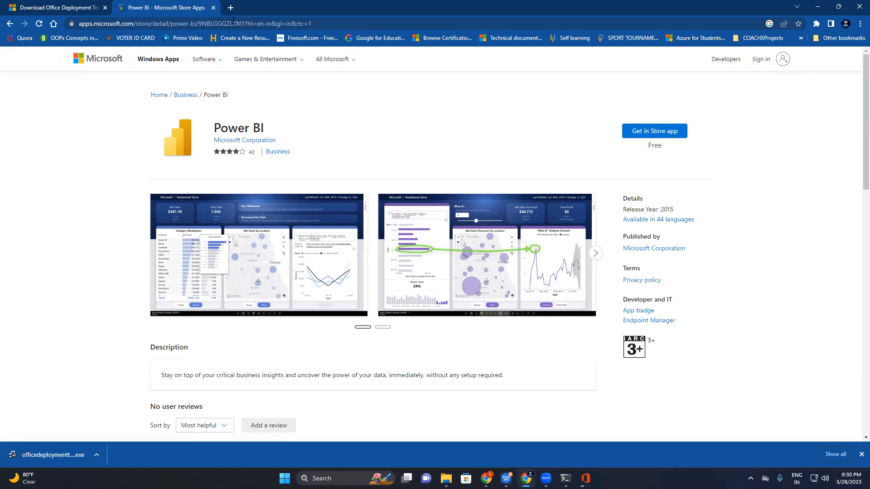
click(213, 8)
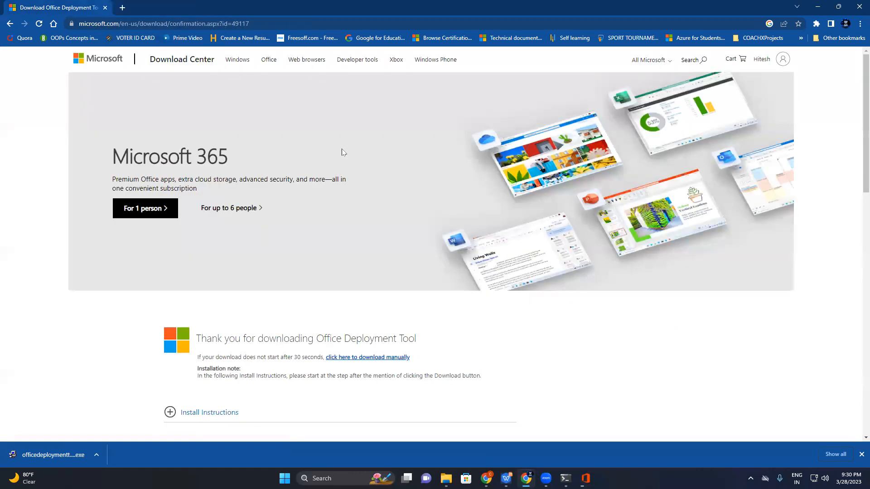
Search the web for "Download SQL Server" in a new tab and open Microsoft's SQL Server Downloads result
click(123, 8)
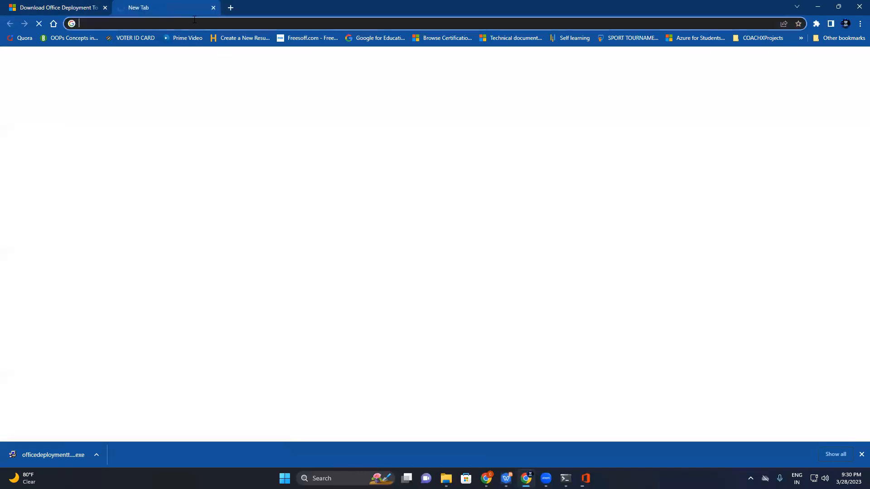
text(Down)
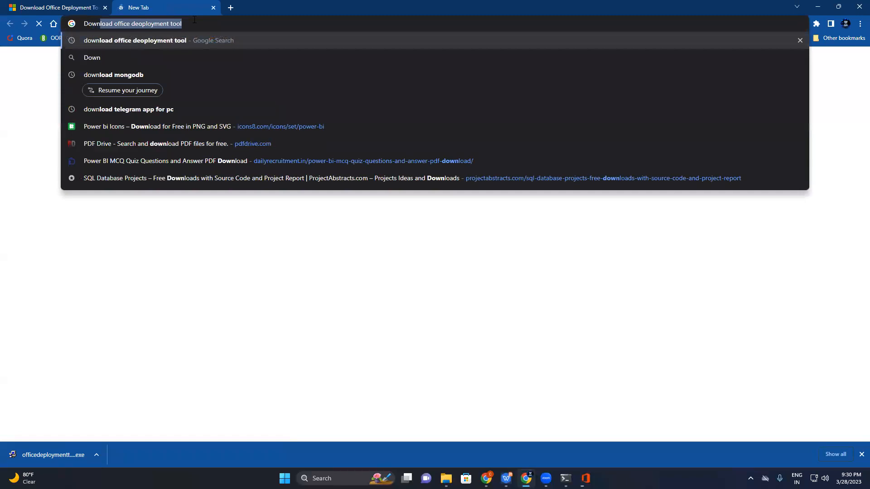
text(load)
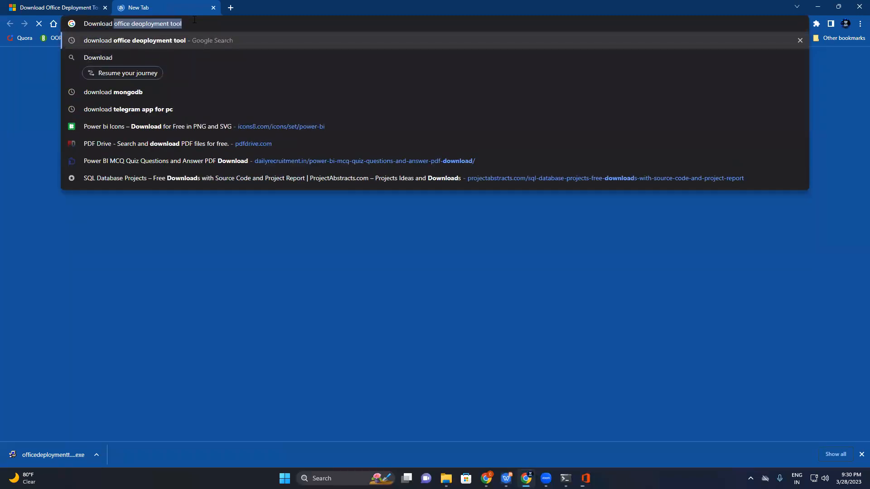
text( SQL Server)
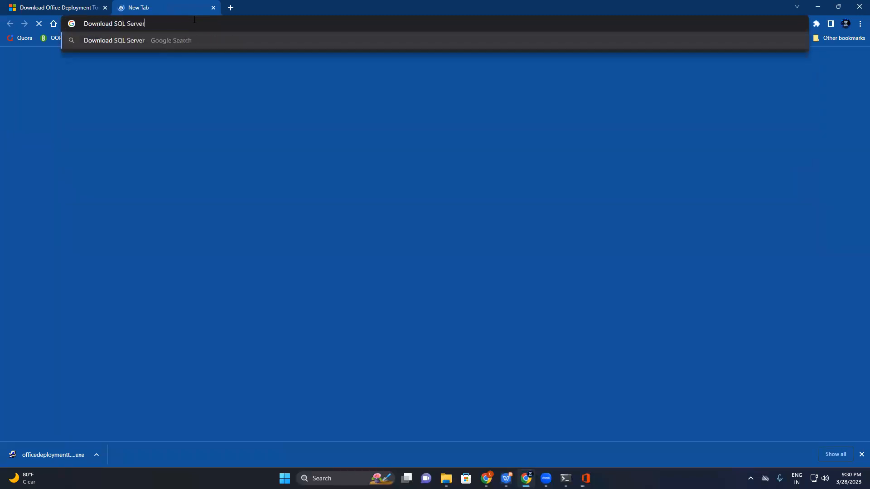
key(Return)
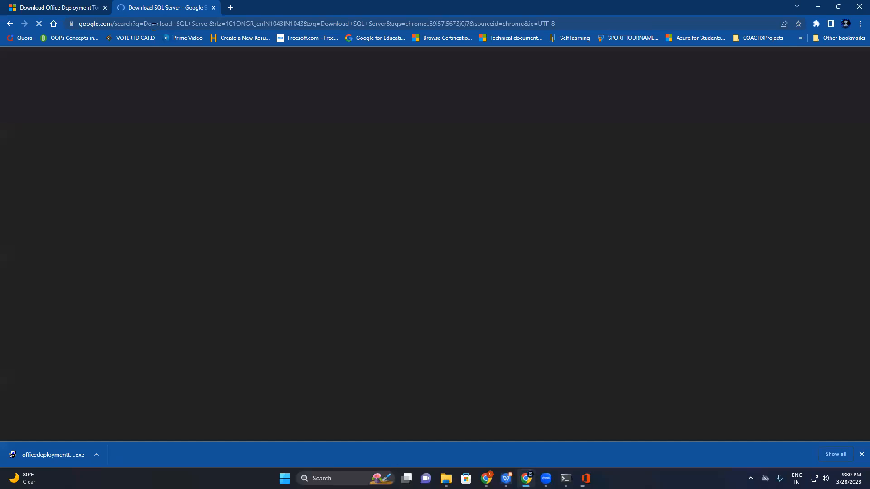
click(154, 158)
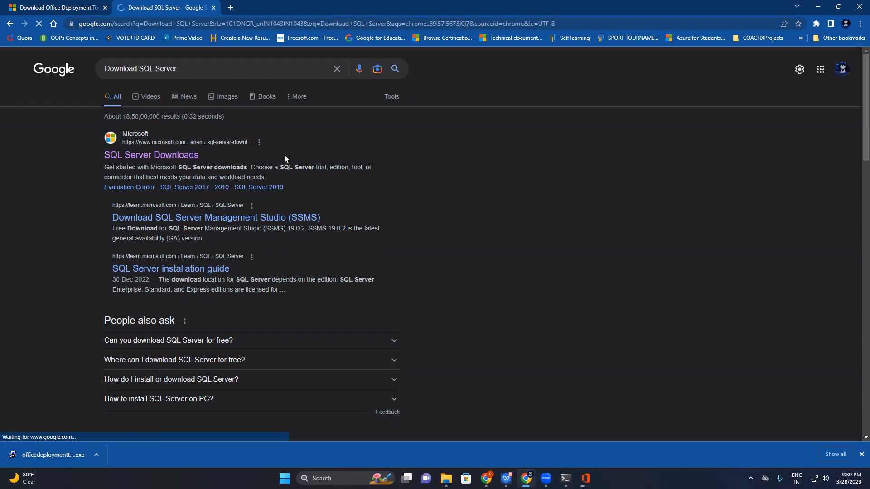
click(190, 154)
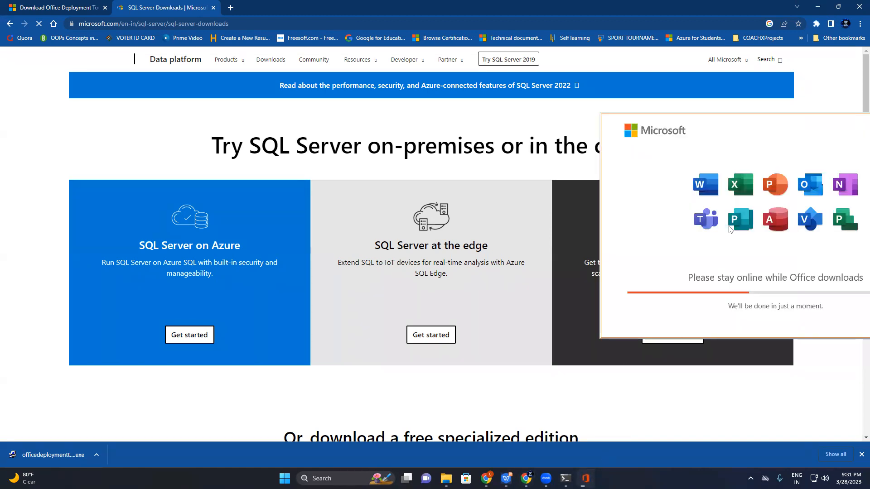
Download the free SQL Server 2022 Express edition and save SQL2022-SSEI-Expr in the Downloads folder
click(584, 134)
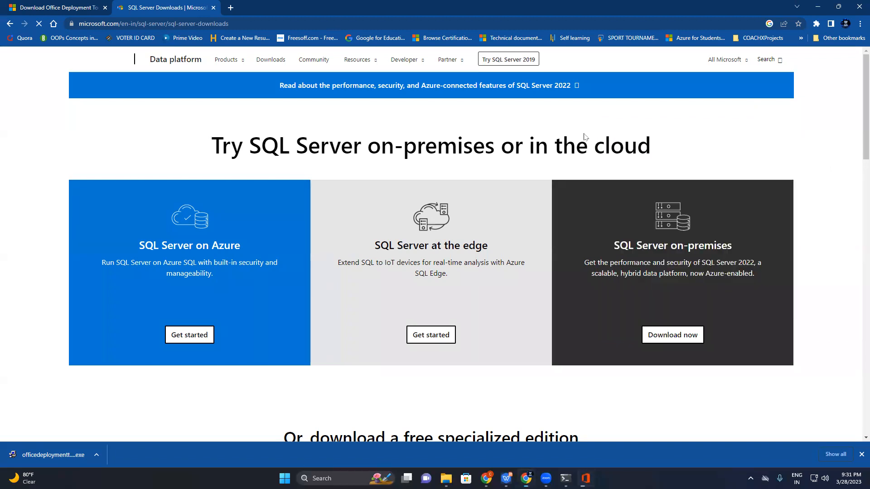
scroll(665, 120, down, 1)
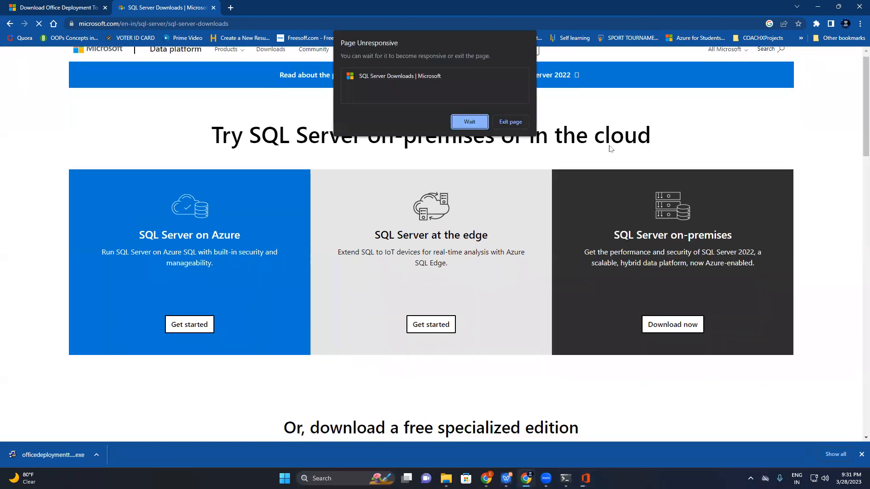
click(720, 117)
scroll(857, 119, down, 7)
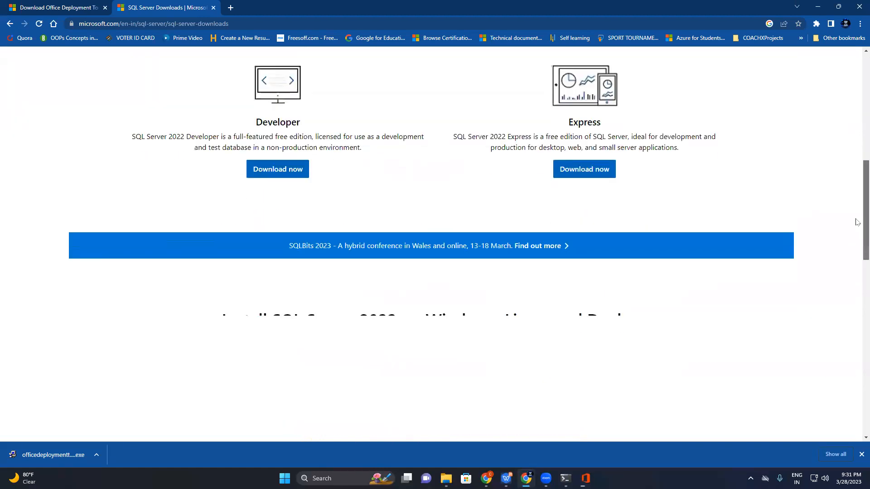
scroll(856, 213, up, 2)
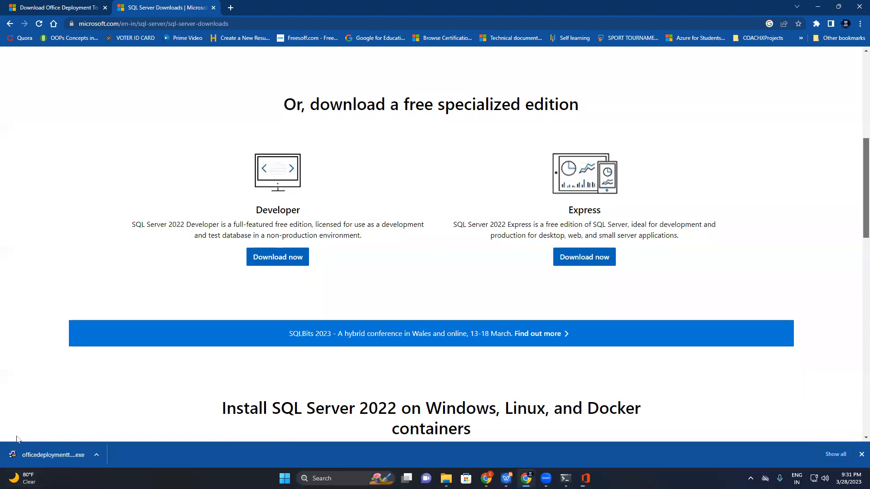
click(51, 449)
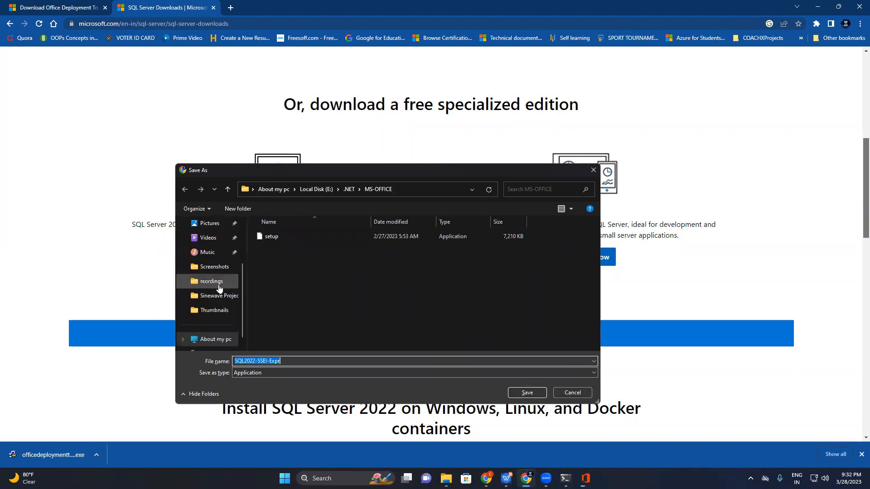
scroll(217, 281, up, 3)
click(221, 267)
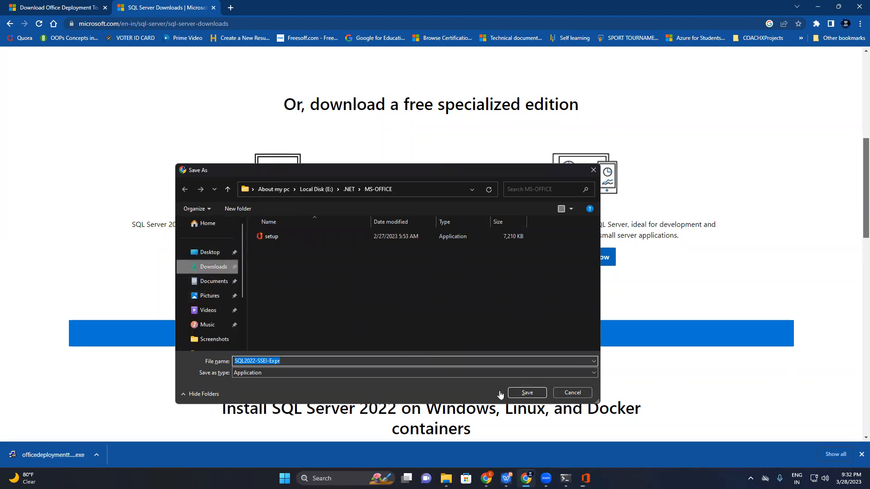
click(527, 392)
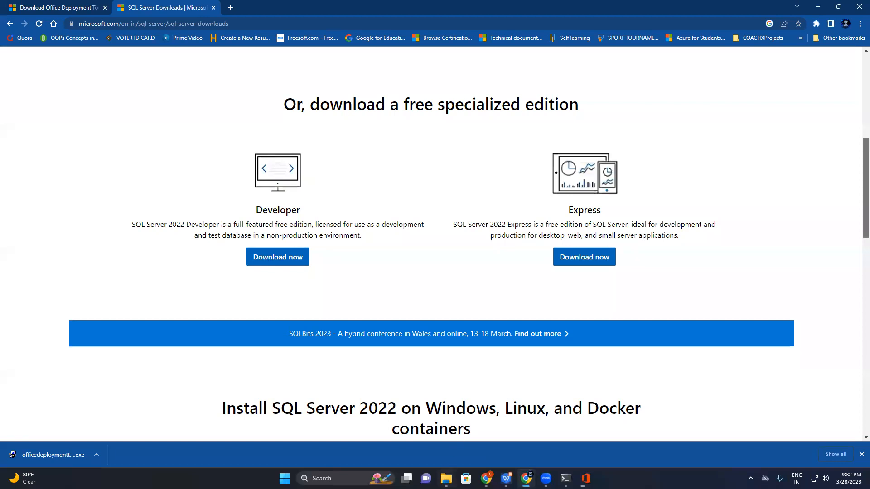
Run SQL2022-SSEI-Expr from the Downloads folder through Basic installation and license acceptance, and exit the installer at the install location page
click(446, 479)
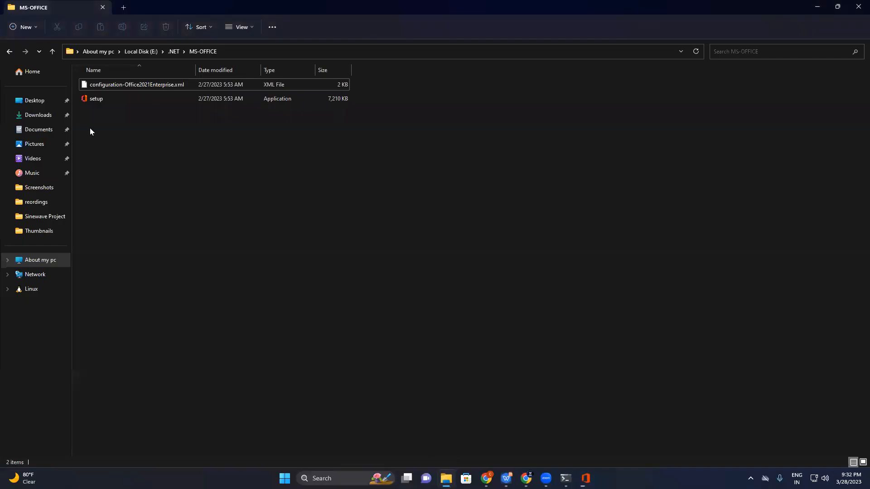
click(40, 116)
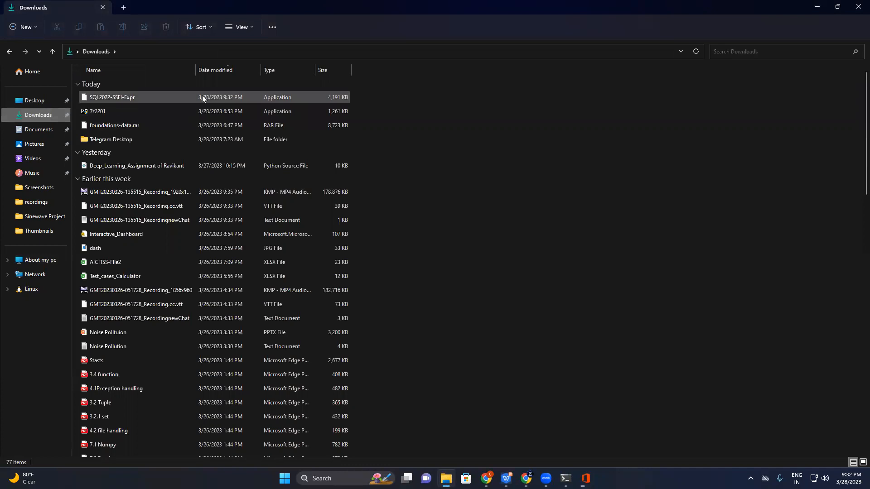
double_click(203, 98)
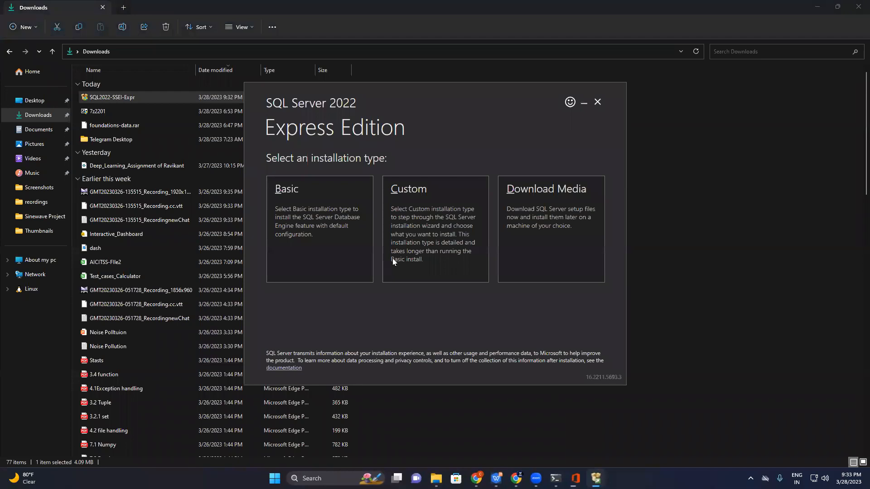
click(327, 231)
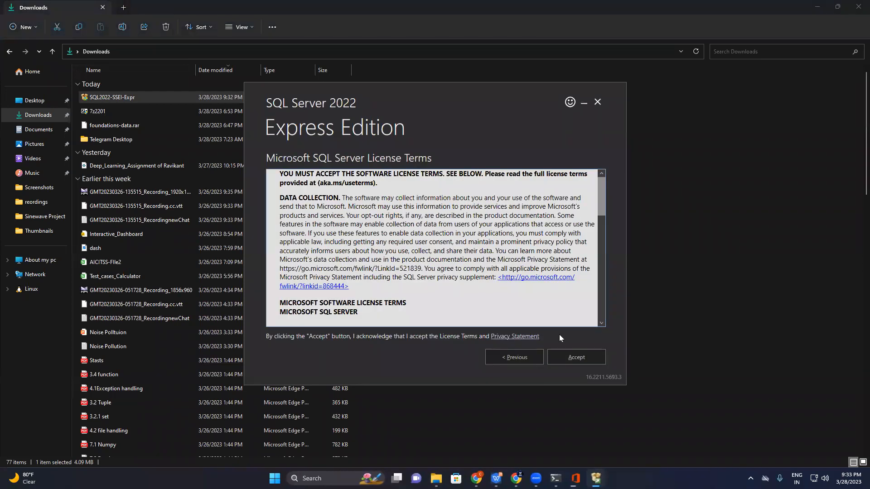
click(575, 360)
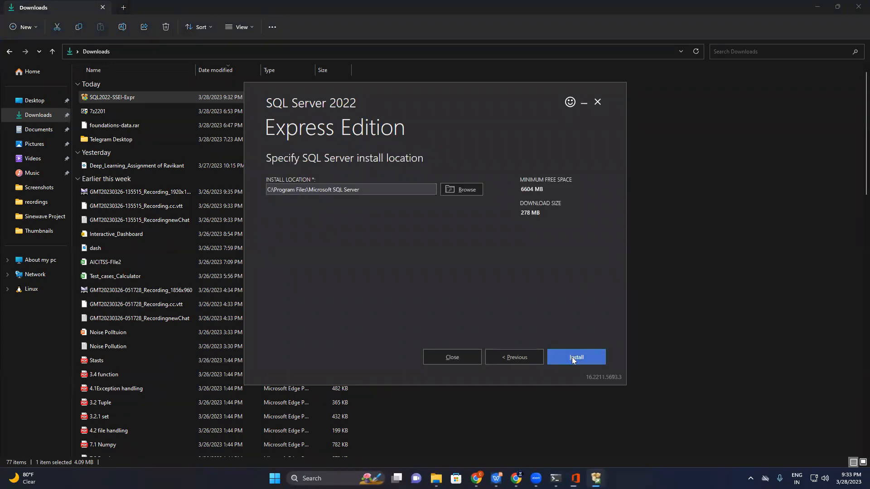
click(597, 103)
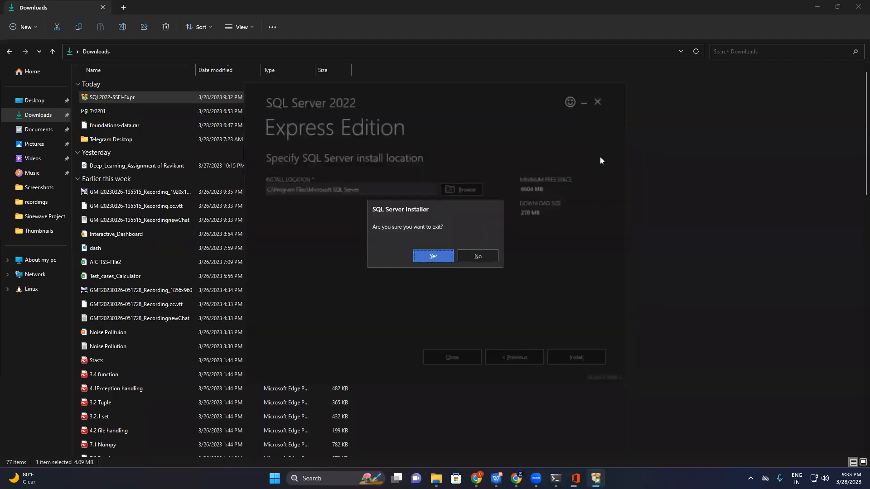
click(434, 257)
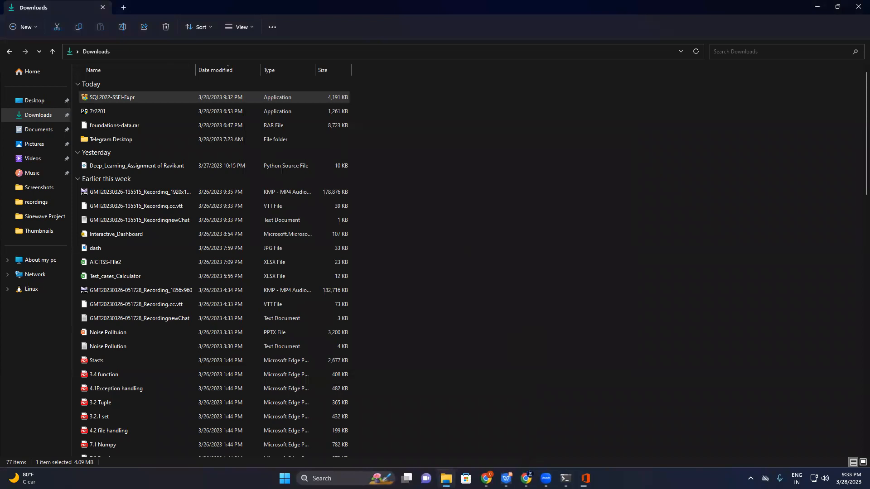
Search the web for "Download SSMS" in a new Chrome tab and open Microsoft's Download SQL Server Management Studio result
click(526, 478)
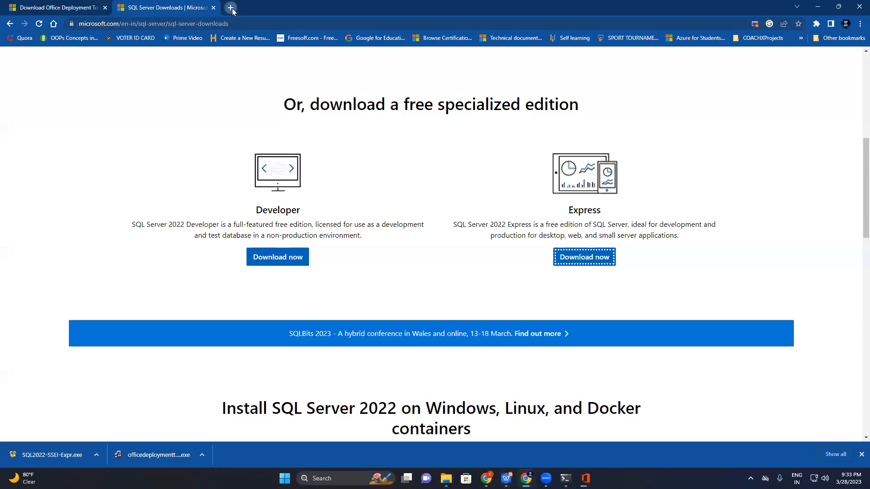
click(232, 8)
click(229, 21)
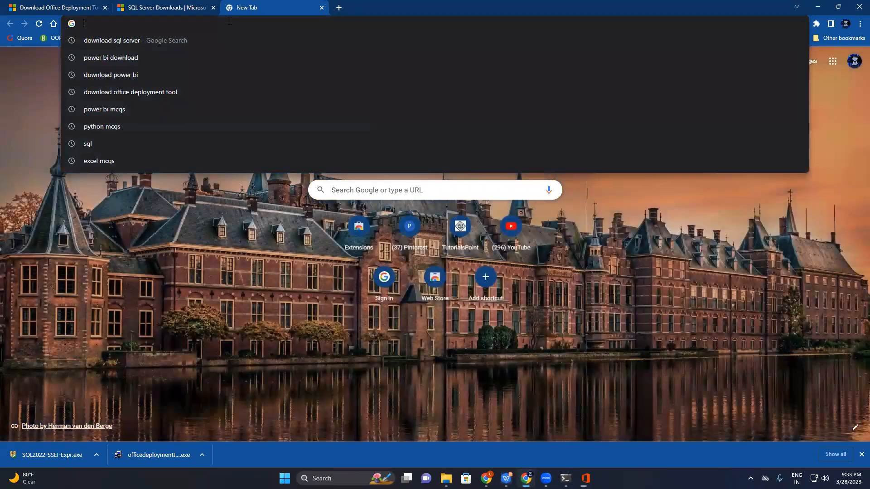
text(Download)
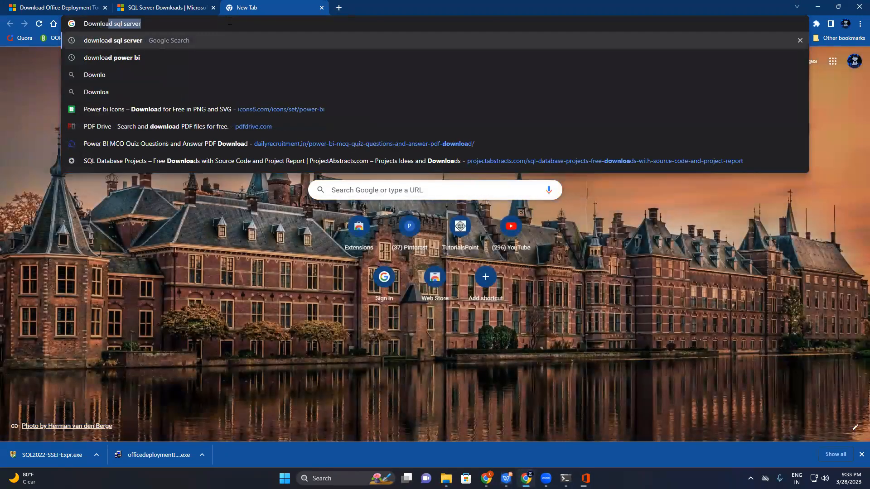
text( SSMS)
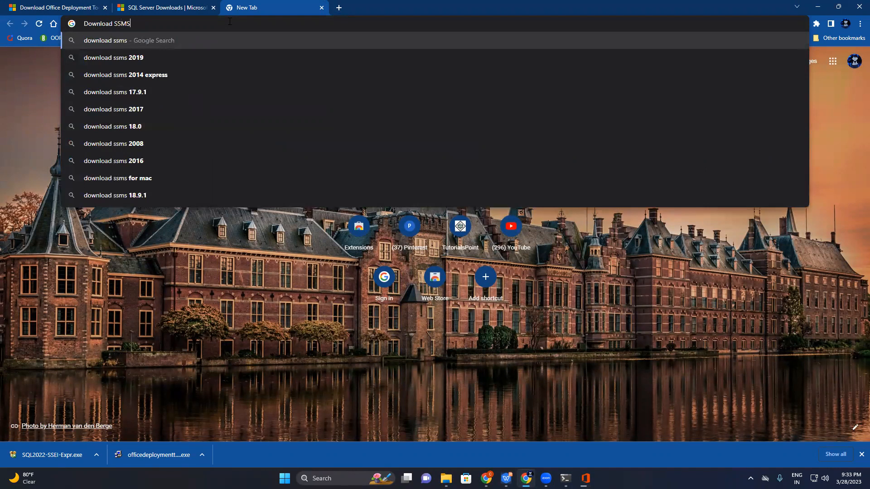
key(Return)
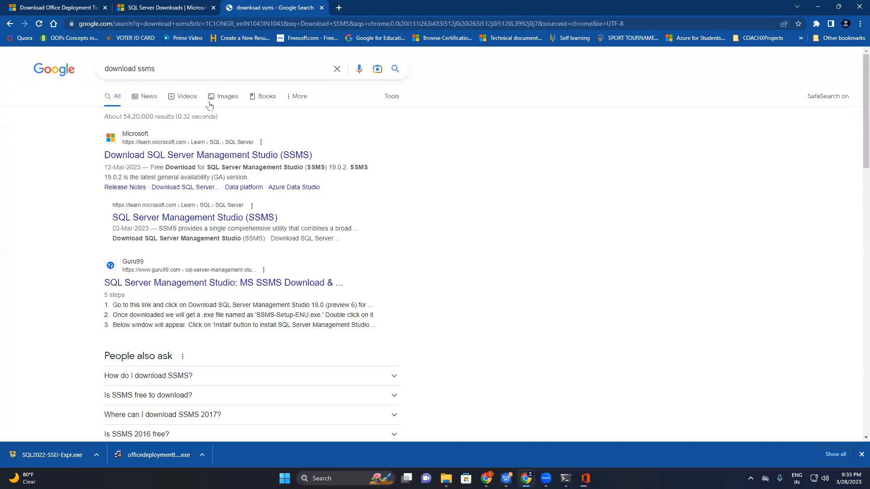
click(226, 156)
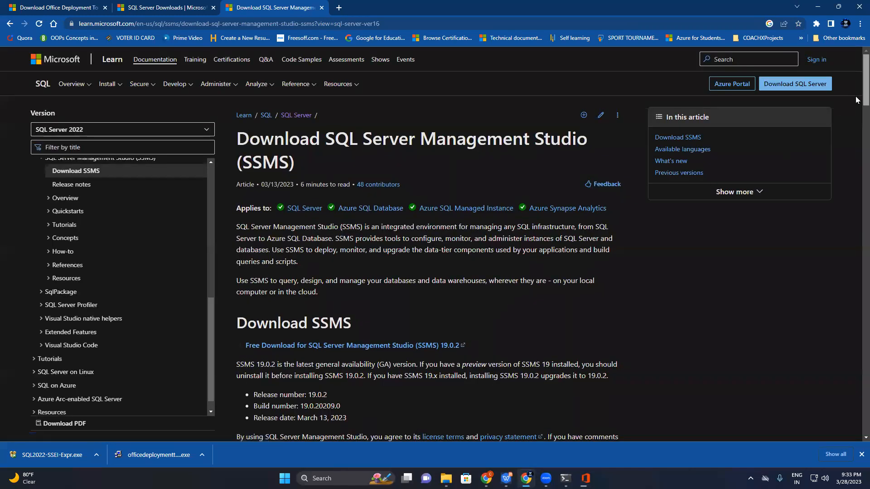
Start the free SSMS 19.0.2 download, saving SSMS-Setup-ENU (1) in the Downloads folder, and cancel the download
scroll(856, 109, down, 1)
scroll(849, 120, down, 3)
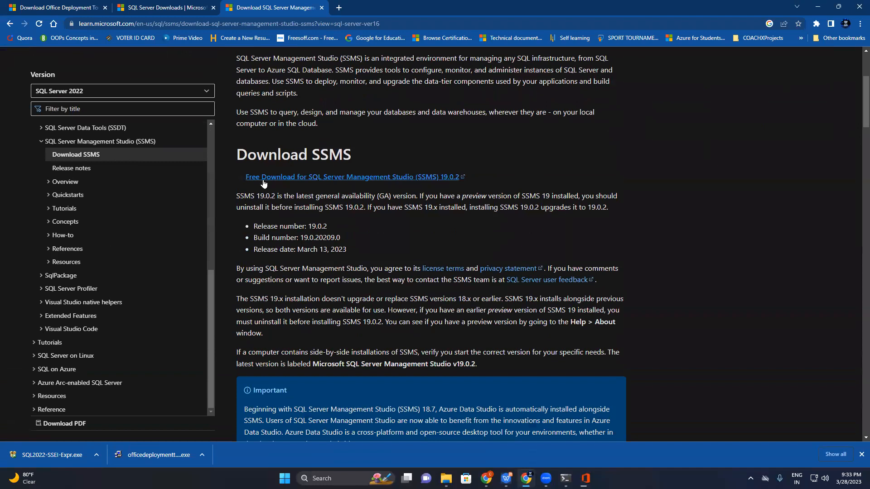
click(388, 178)
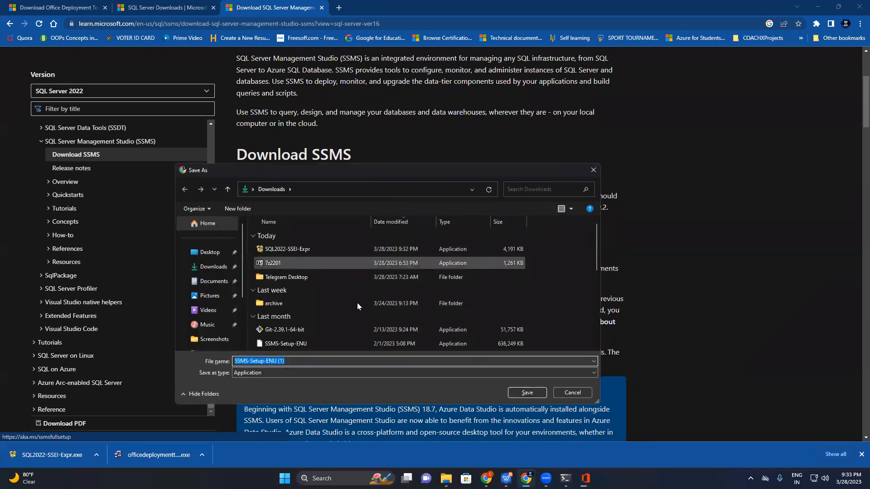
click(525, 394)
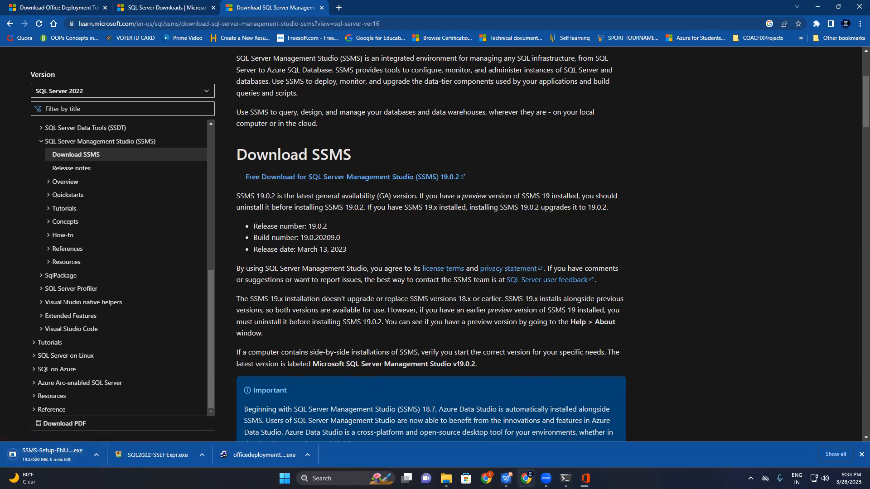
click(96, 454)
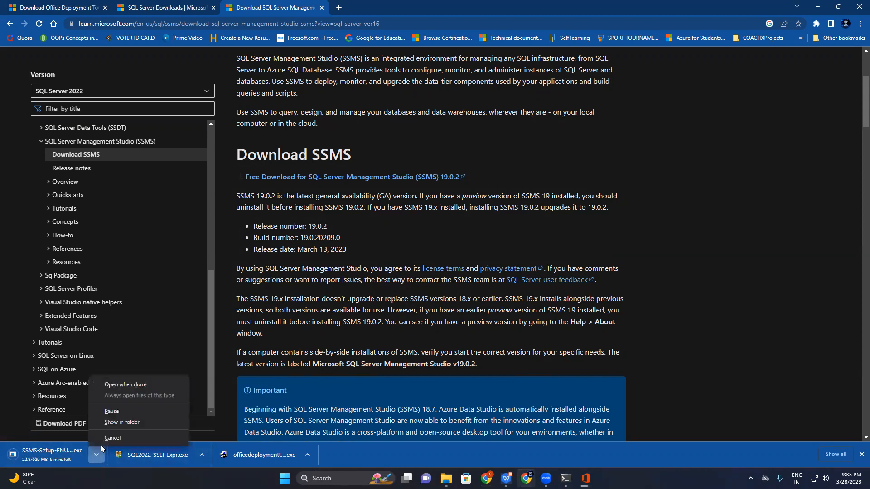
click(120, 437)
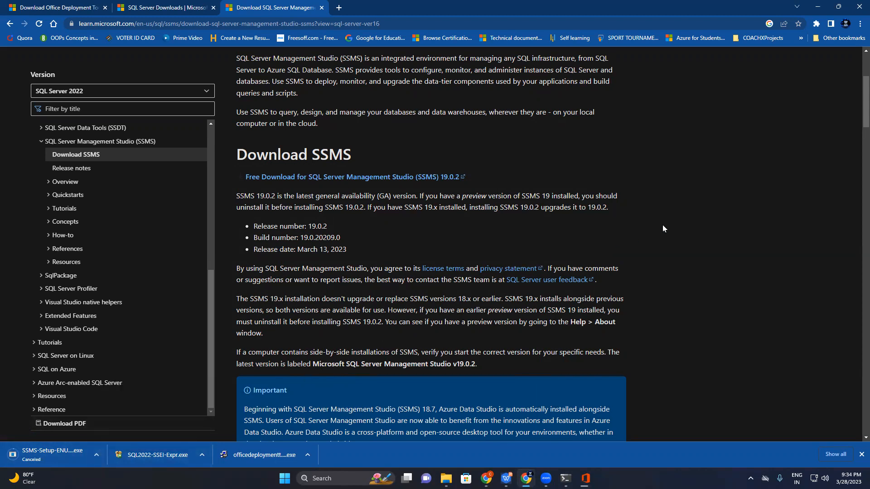
Search the installed apps for "SSMS" and launch SQL Server Management Studio 19
key(super)
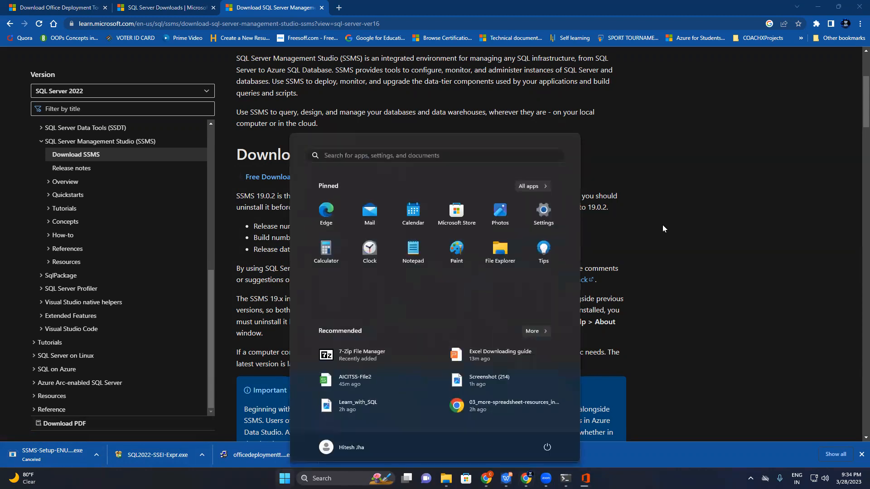
text(S)
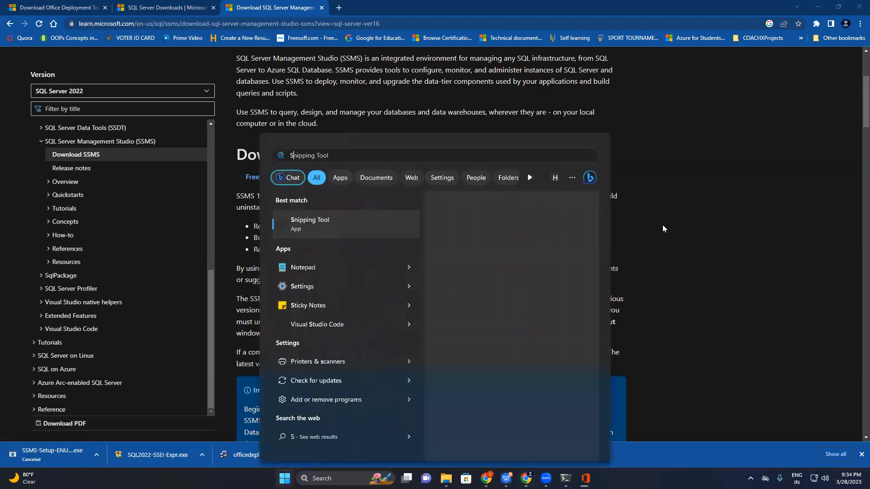
text(SMS)
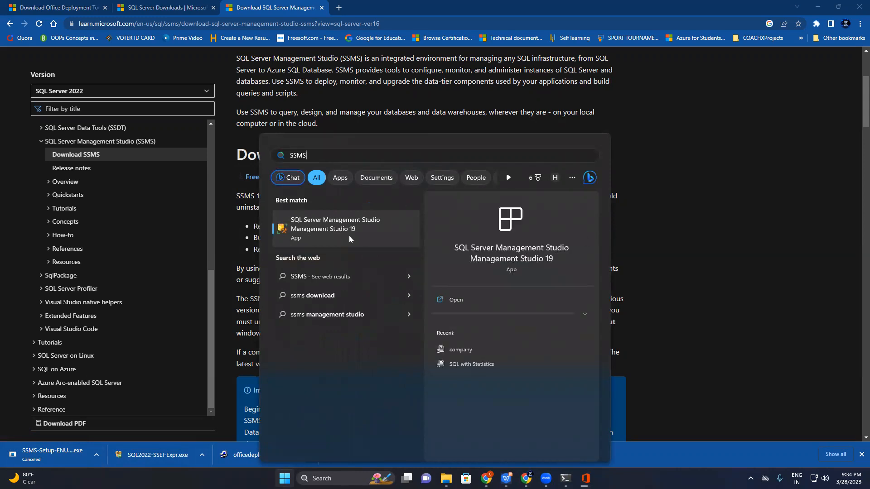
click(453, 299)
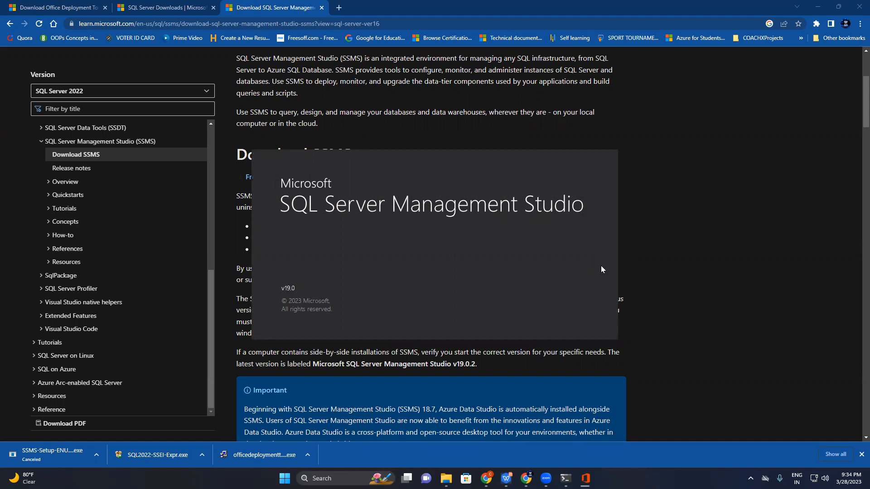
Check the Office installer's download progress, and minimize the browser and Downloads windows
click(585, 478)
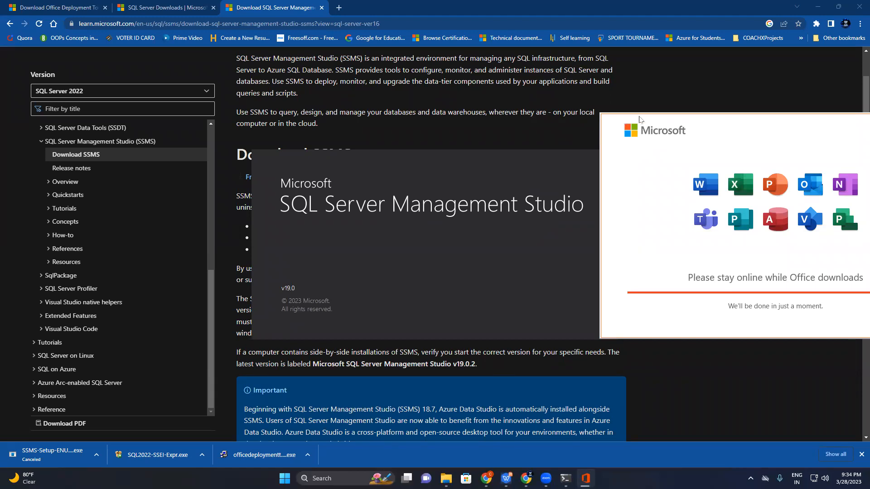
click(674, 80)
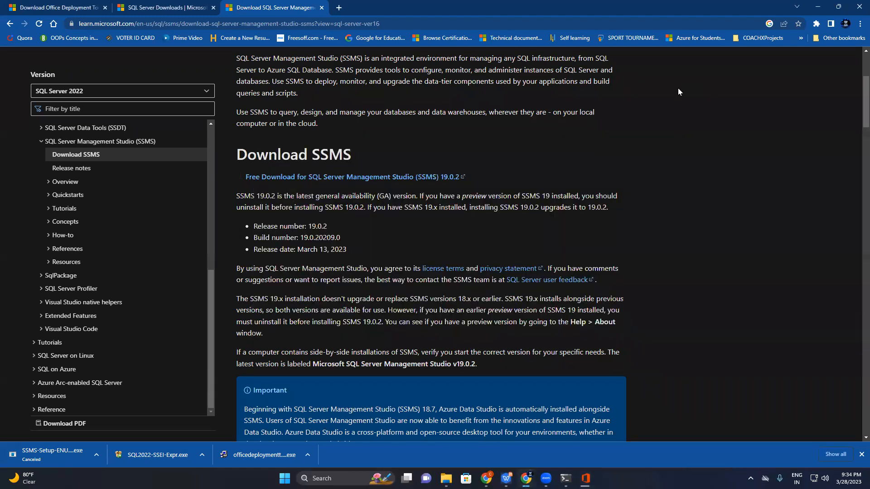
click(823, 8)
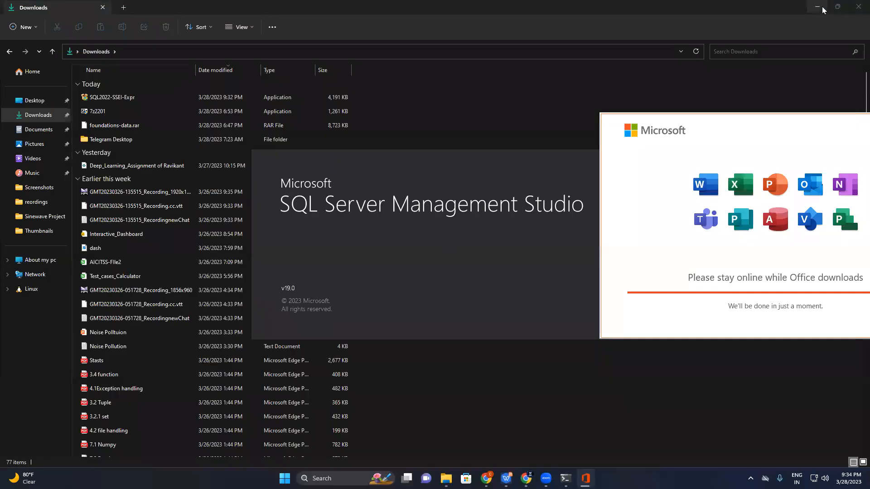
click(823, 9)
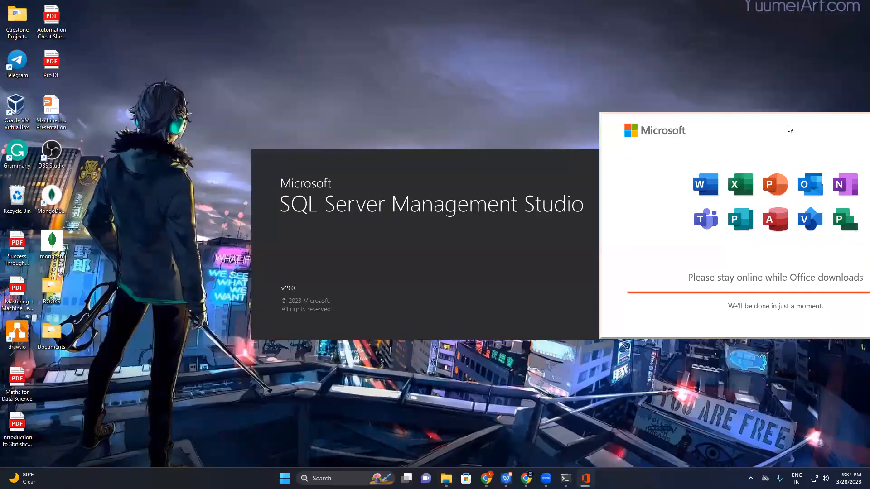
click(542, 84)
right_click(459, 87)
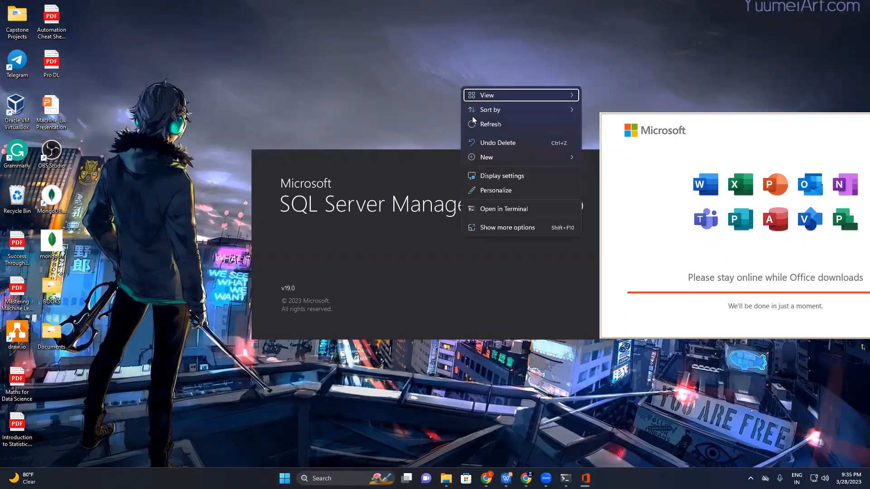
click(449, 103)
right_click(404, 91)
click(446, 130)
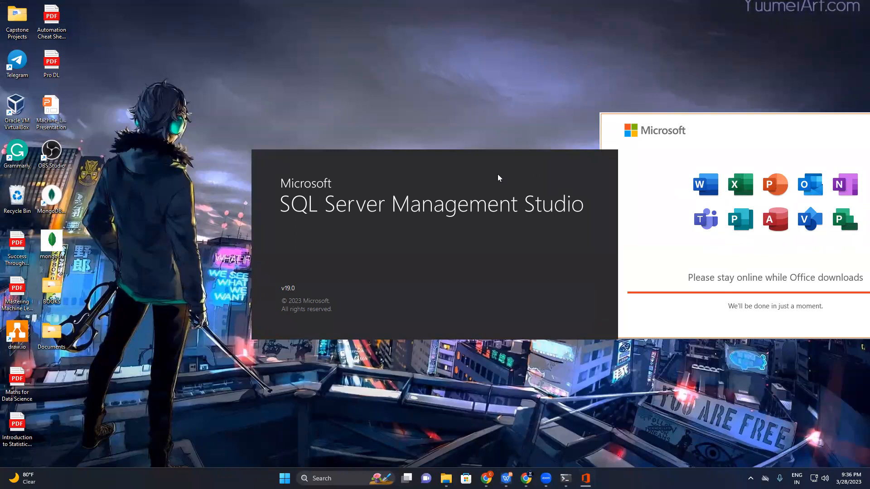
Connect to the prefilled Database Engine server in SQL Server Management Studio with Windows Authentication, and disconnect from it
drag(448, 171, 521, 170)
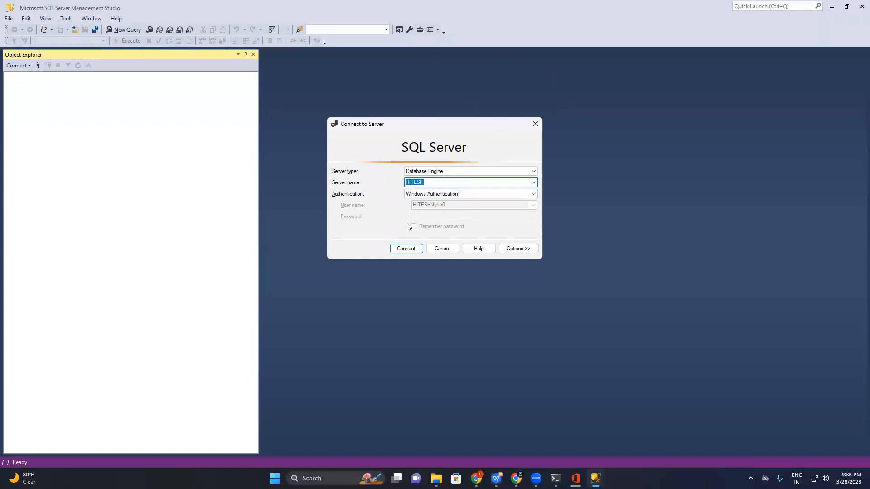
click(412, 249)
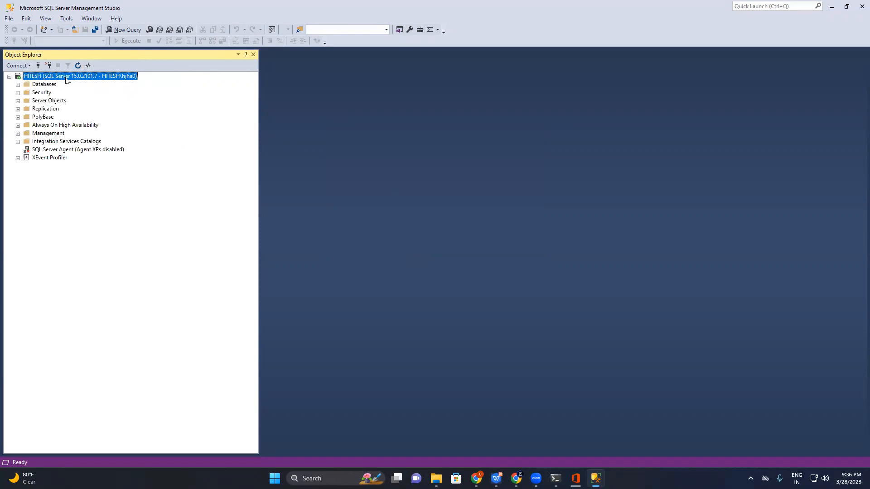
click(47, 65)
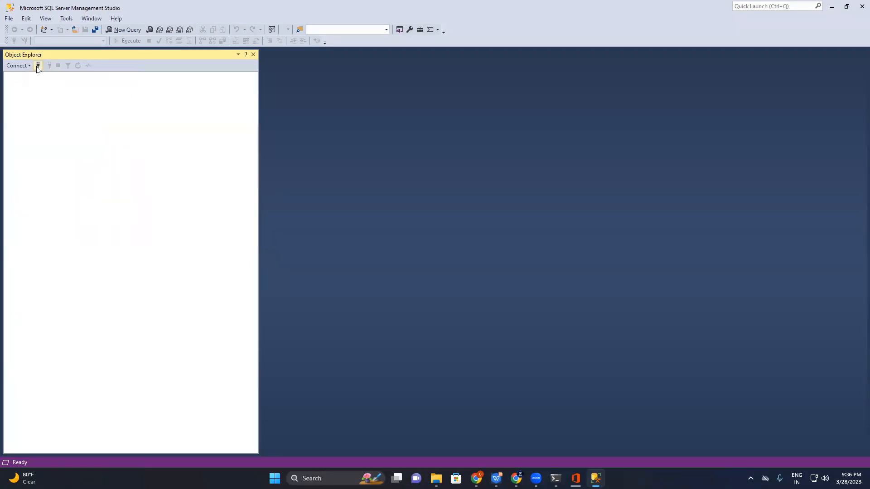
Try to connect to the Database Engine instance chosen by browsing the local servers, and close the connection dialog
click(38, 66)
key(BackSpace)
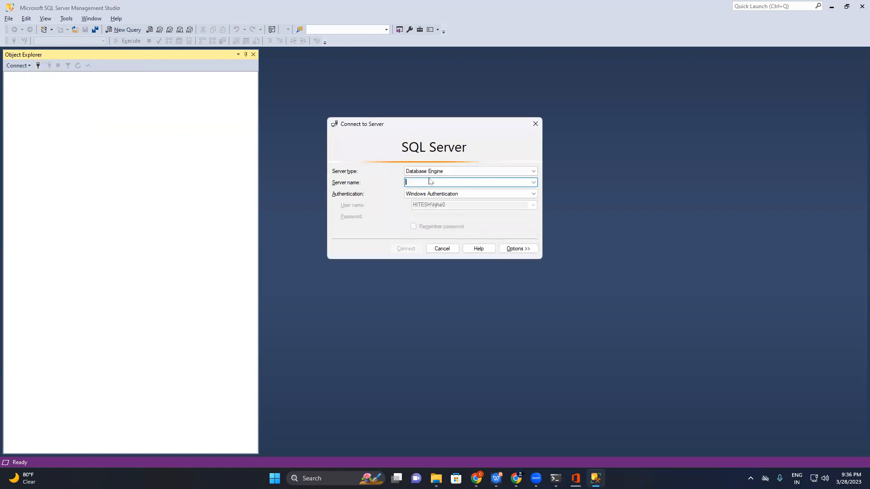
click(533, 183)
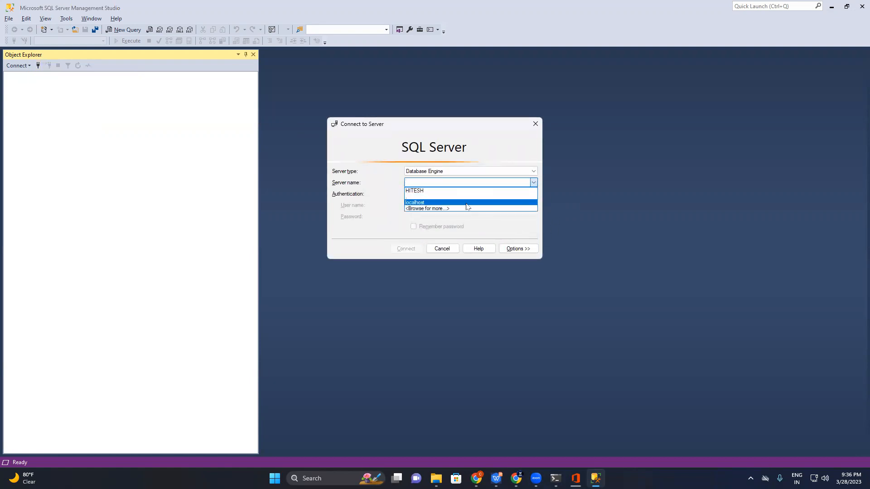
click(466, 208)
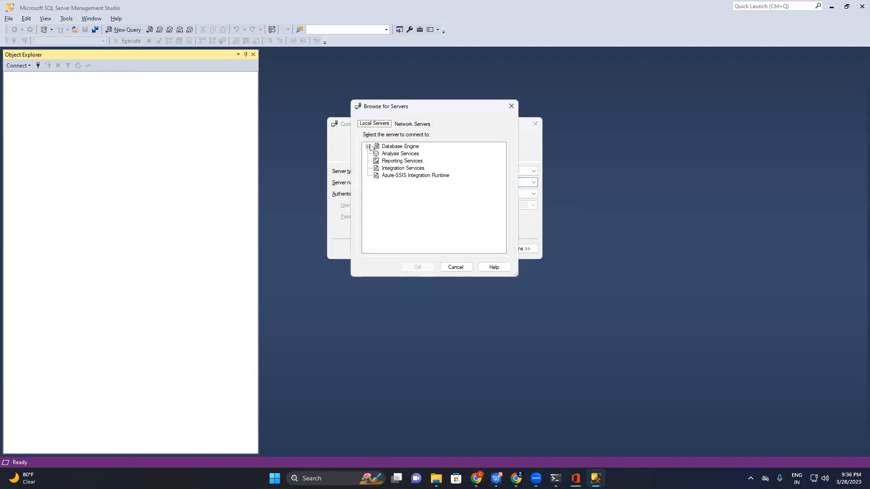
click(368, 146)
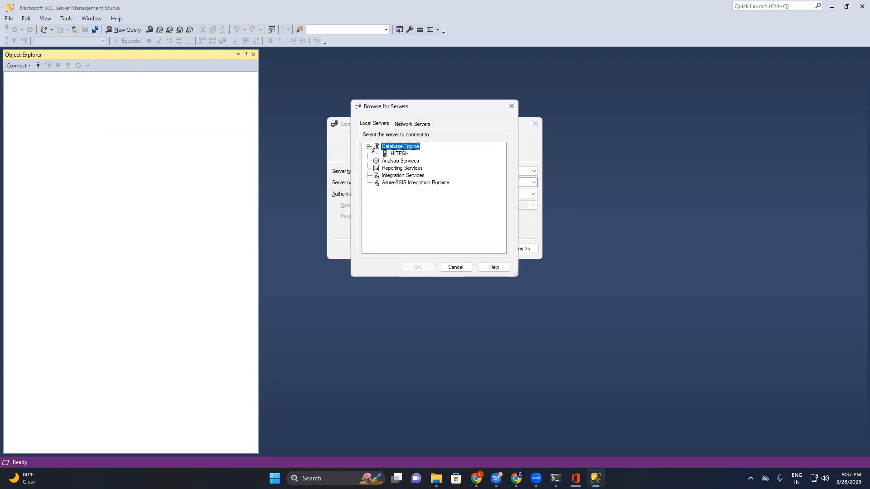
click(399, 154)
click(418, 267)
click(411, 249)
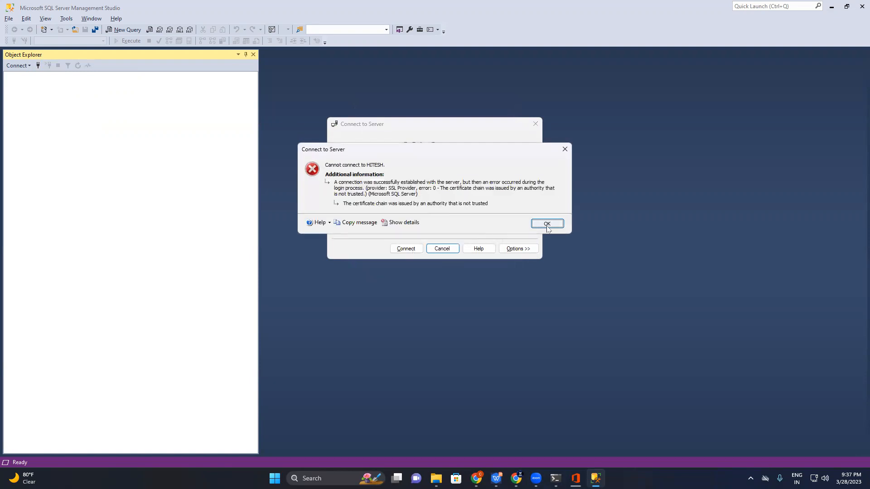
click(547, 224)
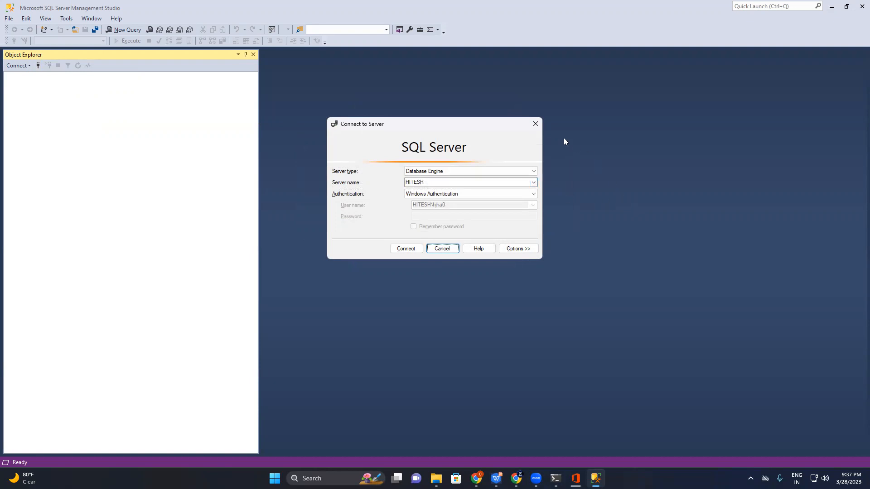
click(535, 124)
Open SQL Server 2019 Configuration Manager and show the Protocols for MSSQLSERVER under SQL Server Network Configuration
key(super)
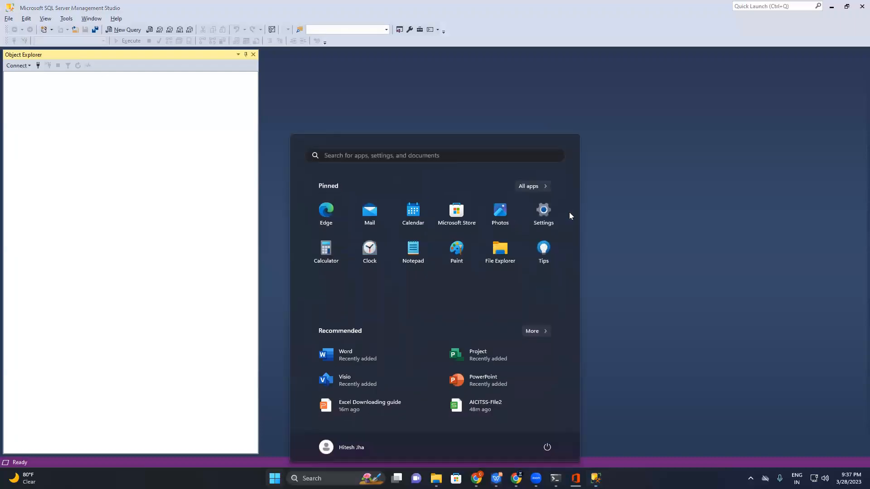
text(S)
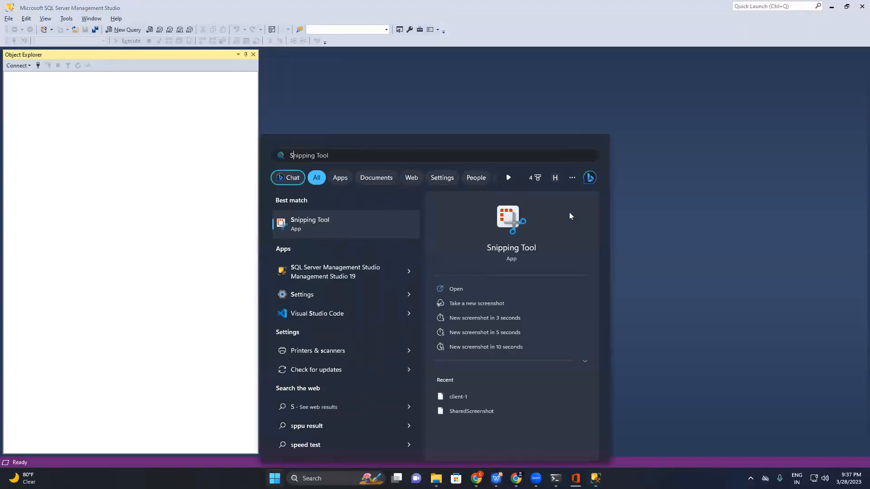
text(QL)
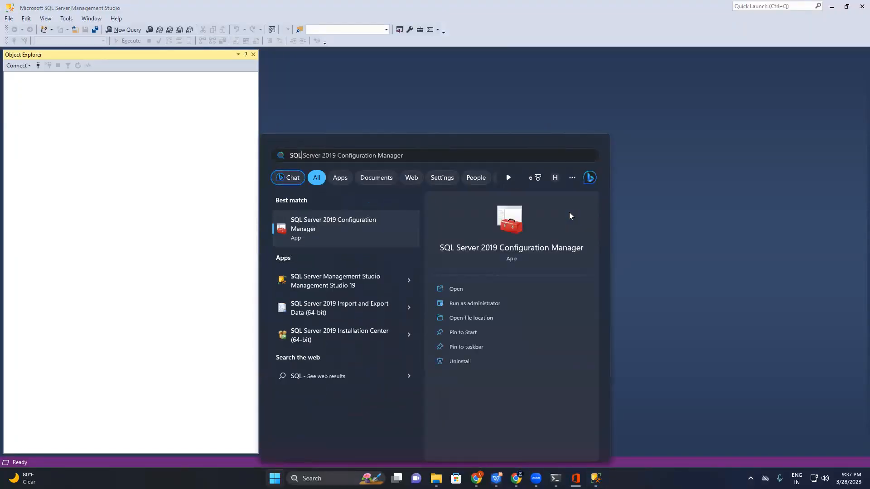
click(443, 289)
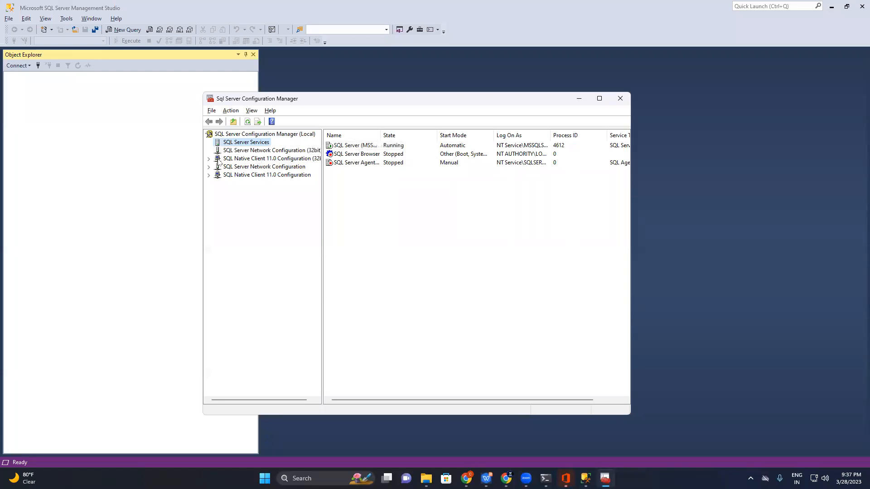
click(209, 159)
click(208, 183)
click(269, 191)
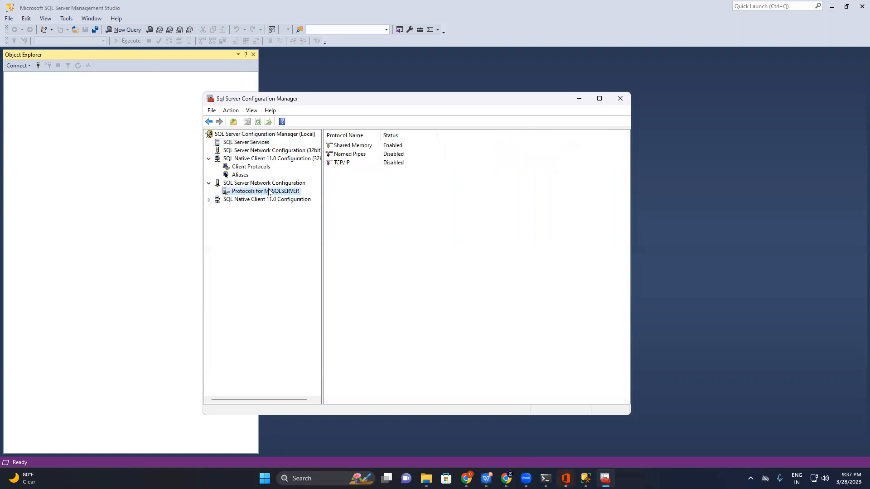
Enable the TCP/IP and Named Pipes protocols for MSSQLSERVER, and expand the SQL Native Client 11.0 Configuration node
click(362, 166)
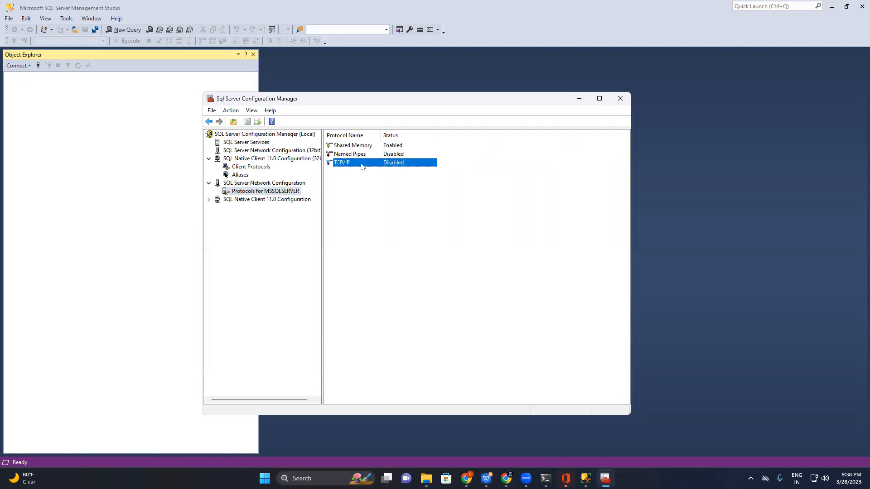
right_click(362, 167)
click(400, 170)
click(477, 280)
click(375, 157)
right_click(375, 157)
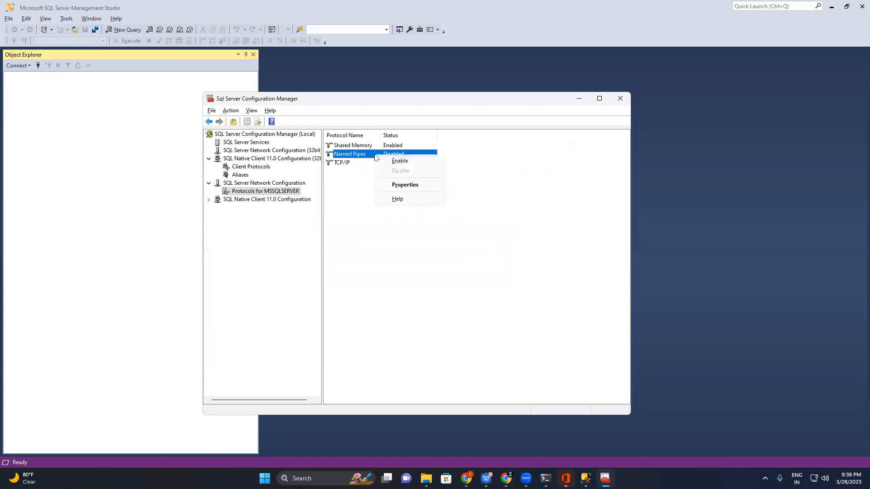
click(413, 164)
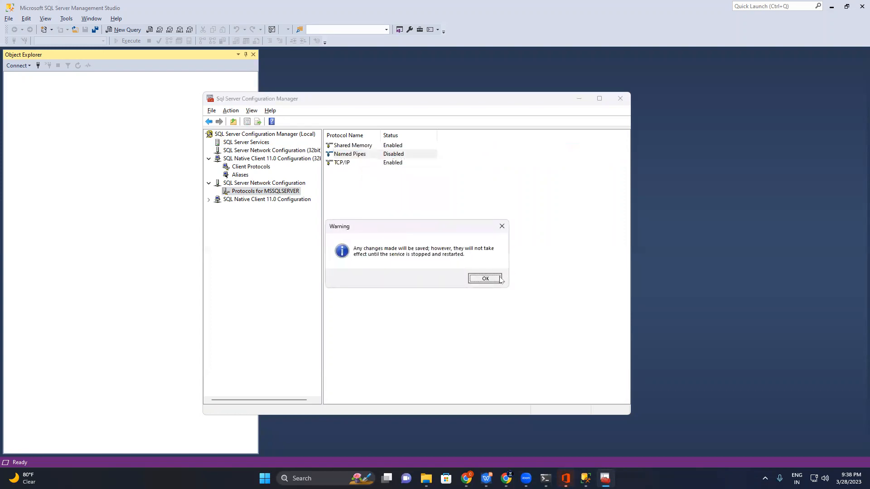
click(478, 279)
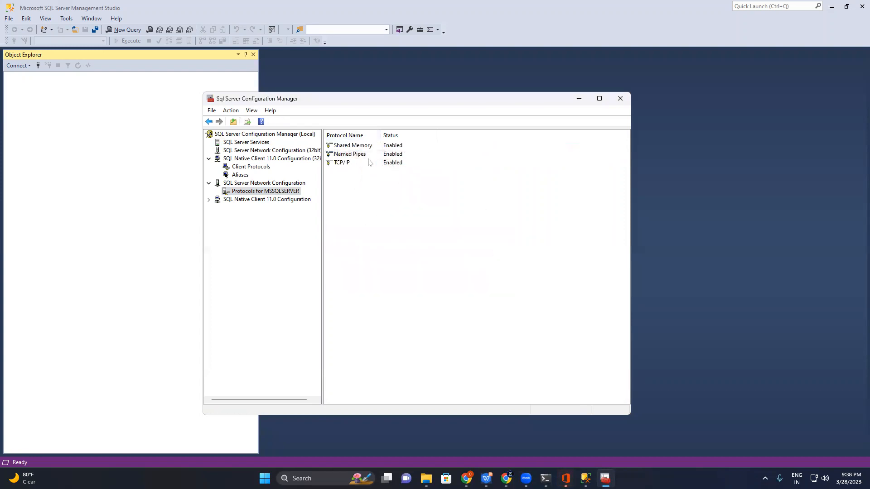
click(208, 200)
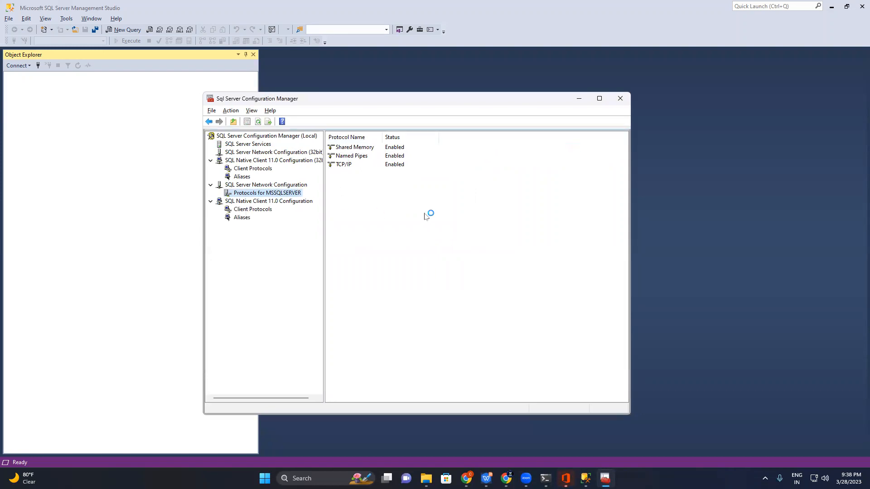
Open the Windows Services app and locate the SQL Server Browser service in the list
key(super)
text(se)
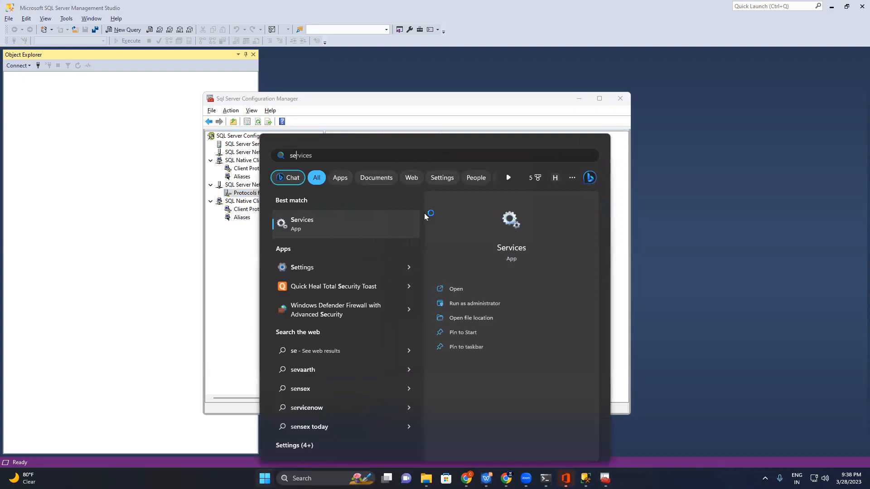
click(486, 289)
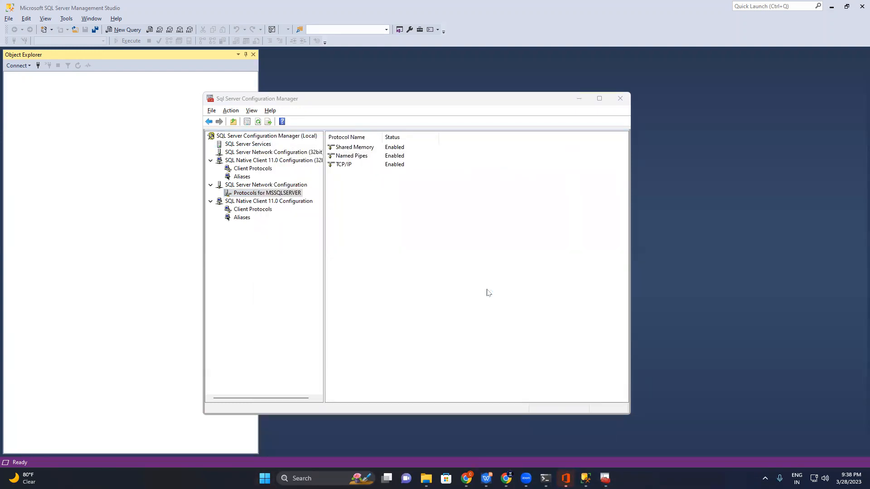
scroll(273, 142, down, 20)
scroll(274, 142, down, 20)
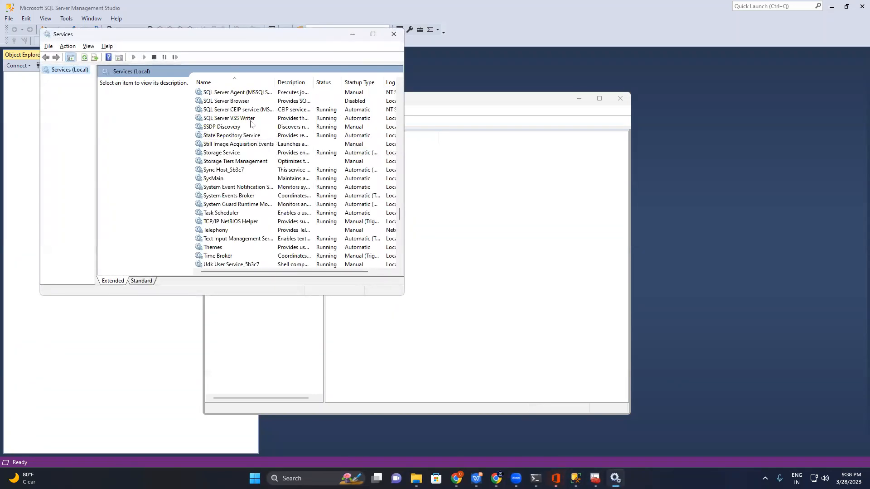
scroll(251, 123, up, 6)
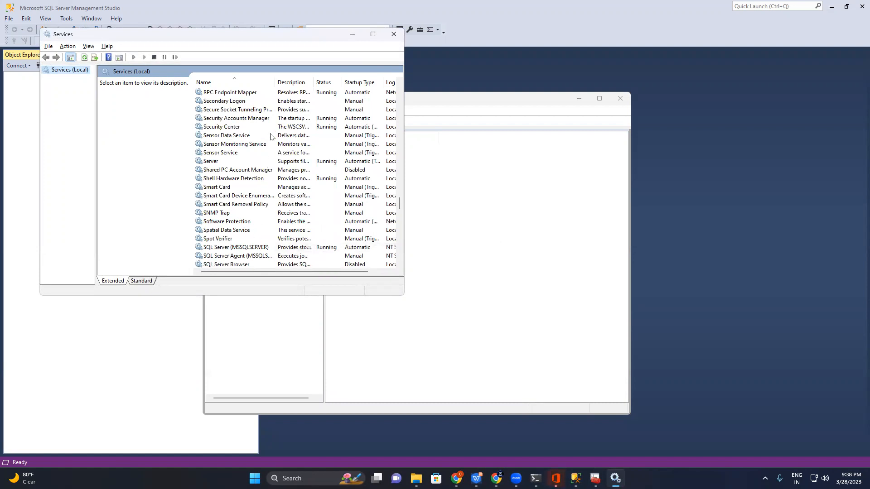
scroll(269, 143, down, 6)
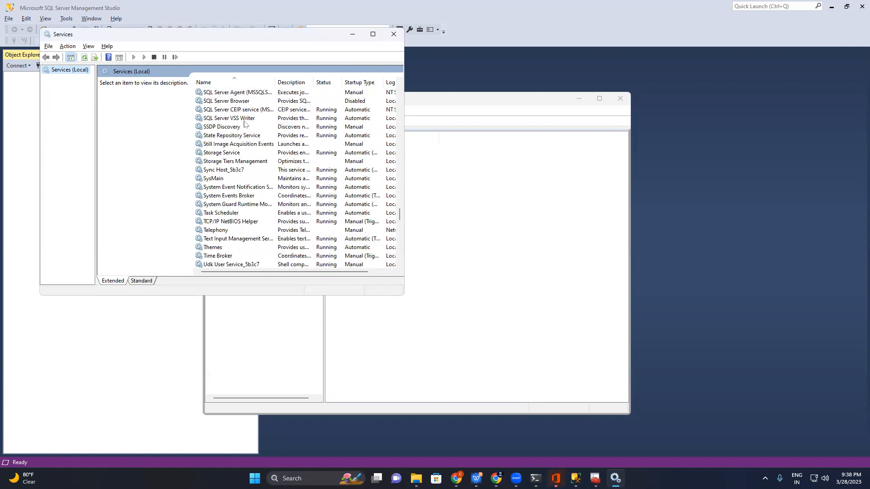
Set the SQL Server Browser service's startup type to Automatic, start the service, and close the Services window
click(347, 101)
right_click(348, 102)
mouse_move(384, 165)
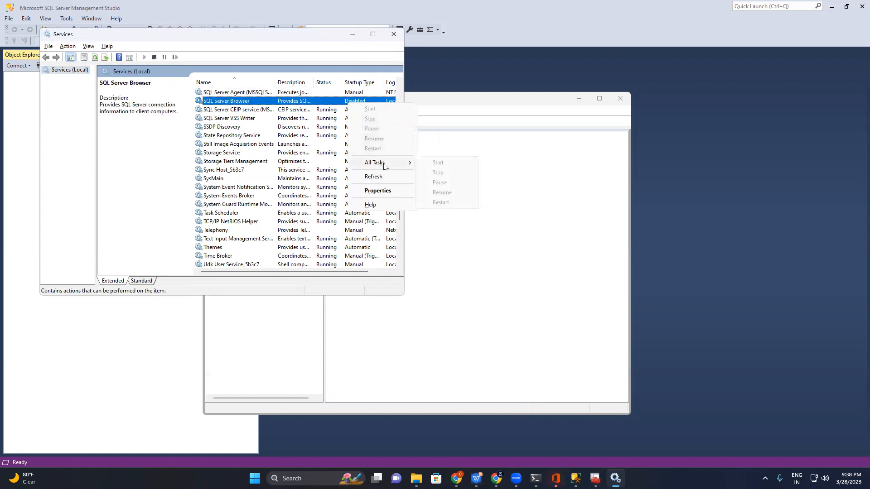
click(377, 191)
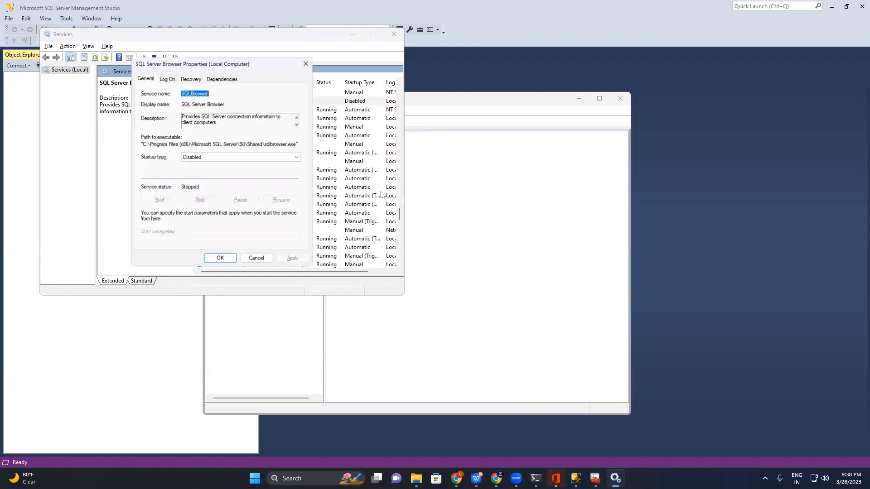
click(257, 157)
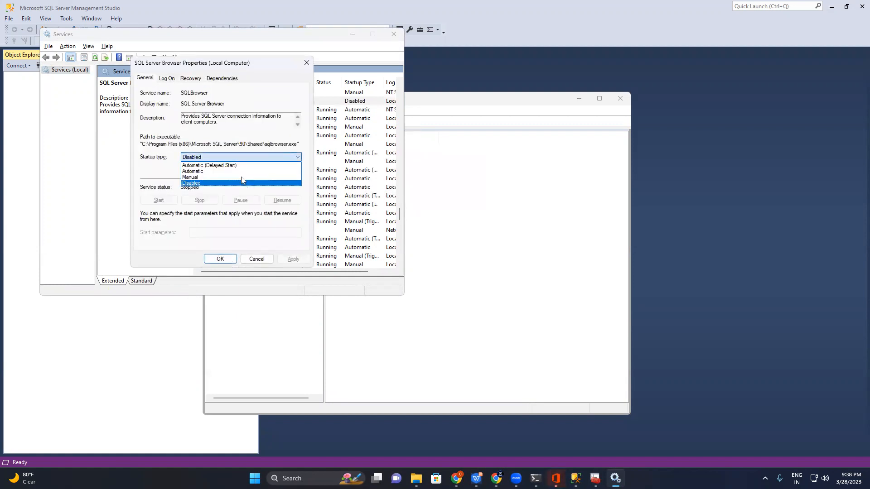
click(239, 172)
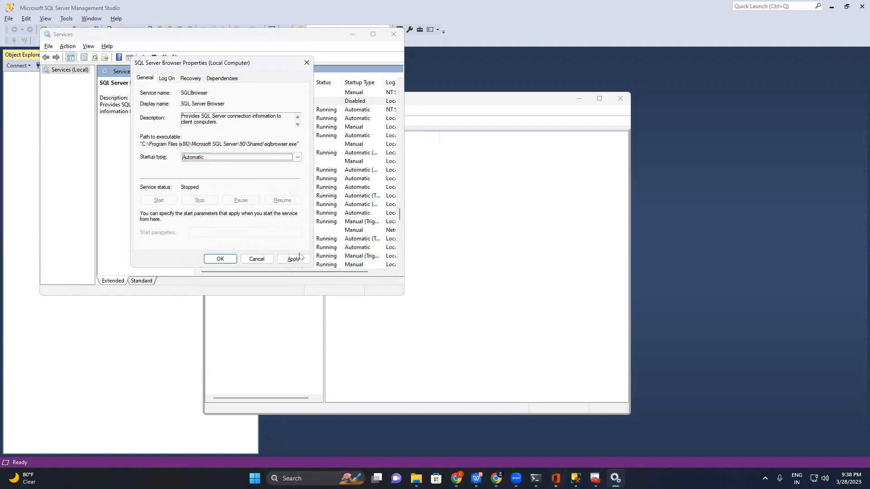
click(284, 260)
click(159, 200)
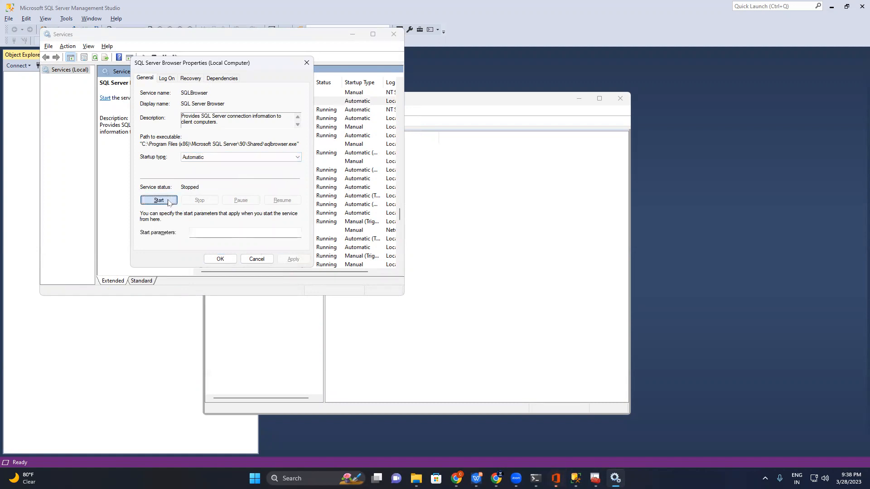
click(220, 259)
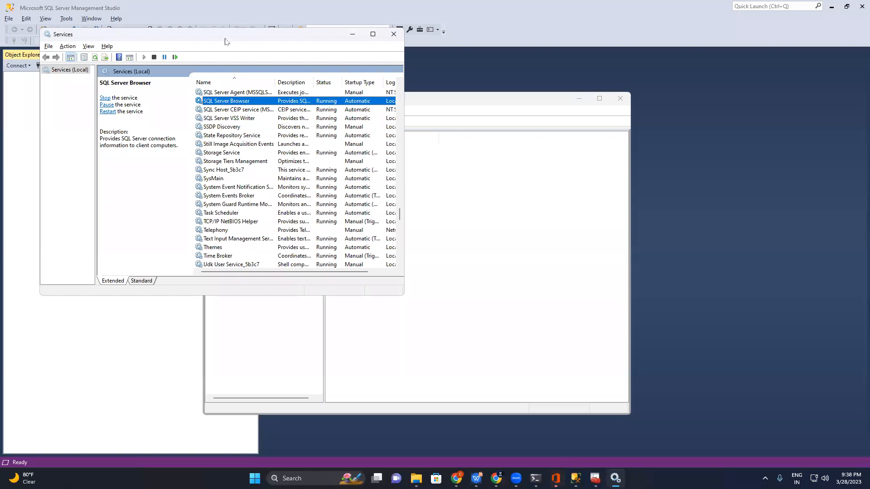
drag(229, 44, 278, 85)
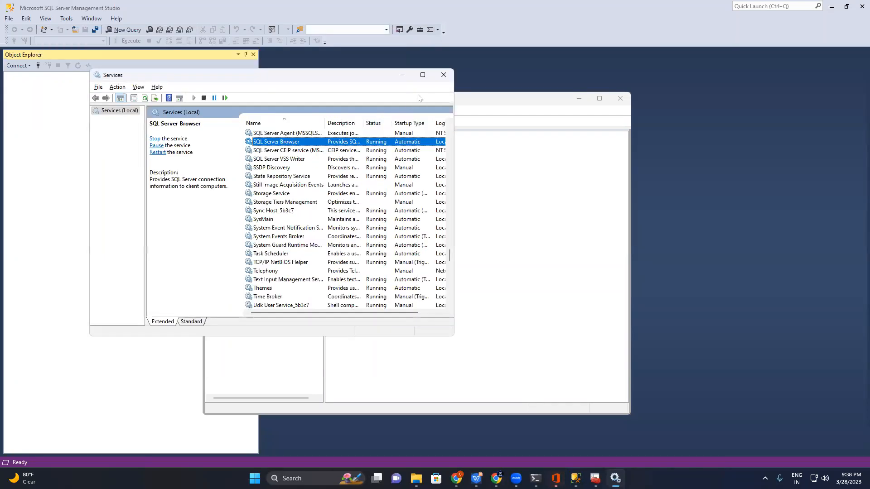
click(443, 75)
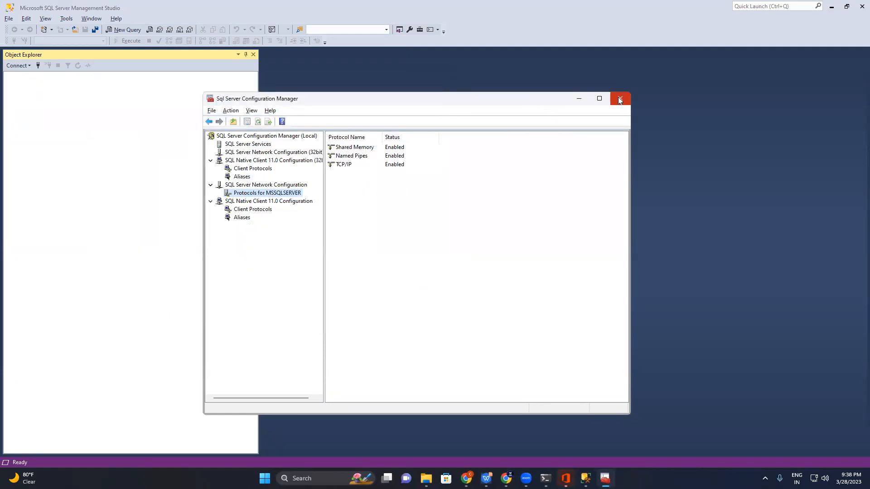
Check the TCP ports under the TCP/IP protocol's IP address properties, and minimize SQL Server Configuration Manager
right_click(385, 166)
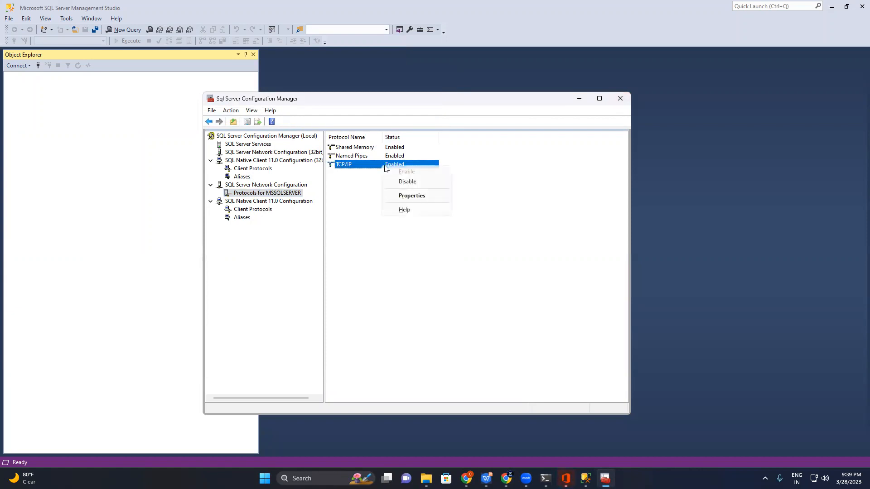
click(419, 196)
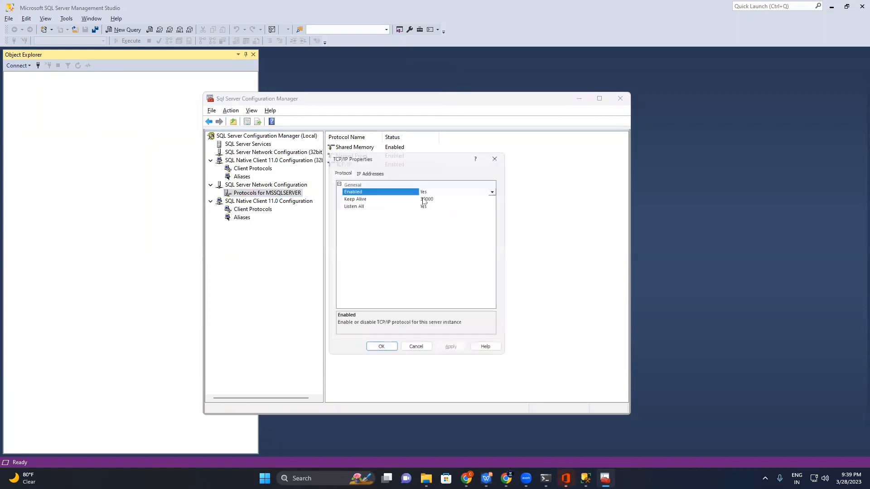
click(371, 171)
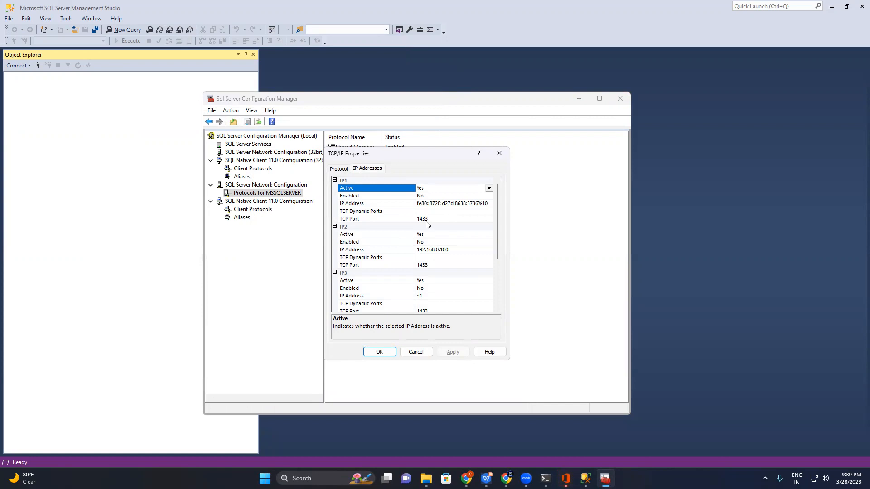
drag(498, 236, 512, 287)
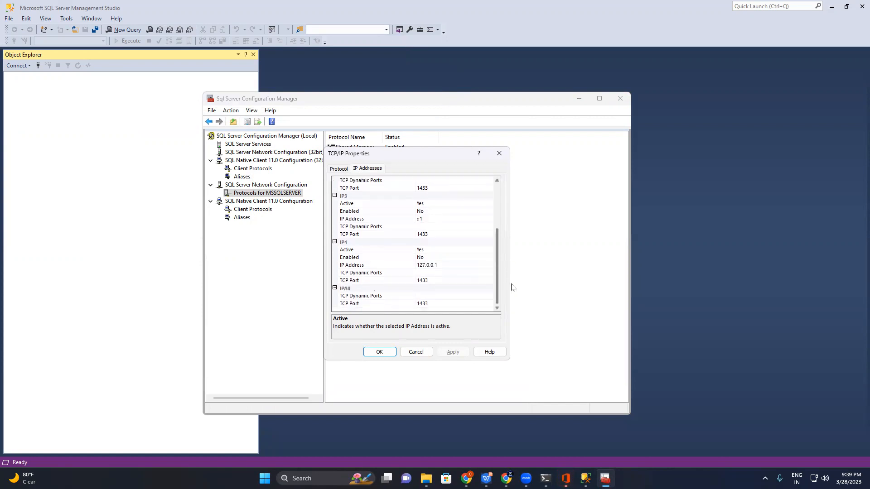
click(391, 352)
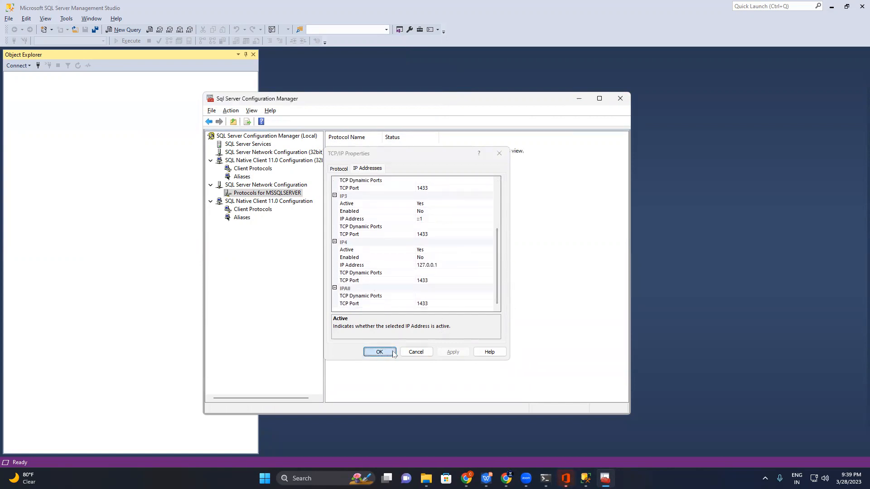
click(578, 98)
Connect to the prefilled Database Engine server with Windows Authentication and open a new query window
click(39, 65)
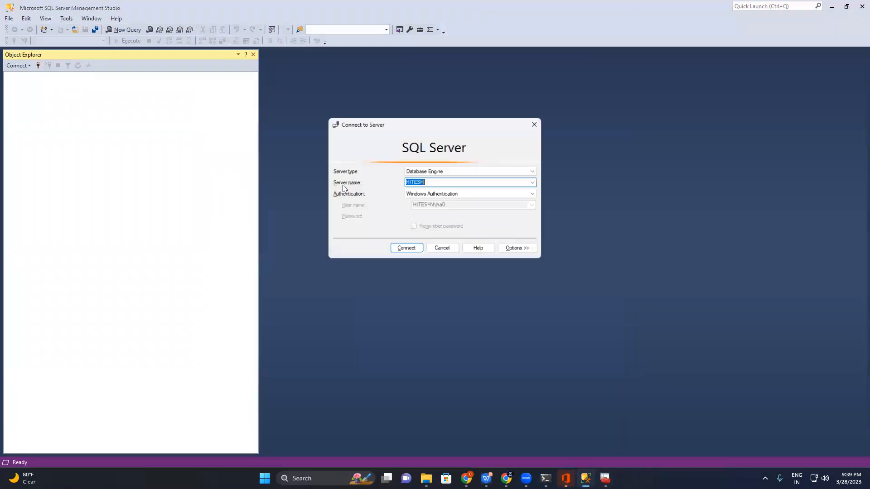
click(410, 252)
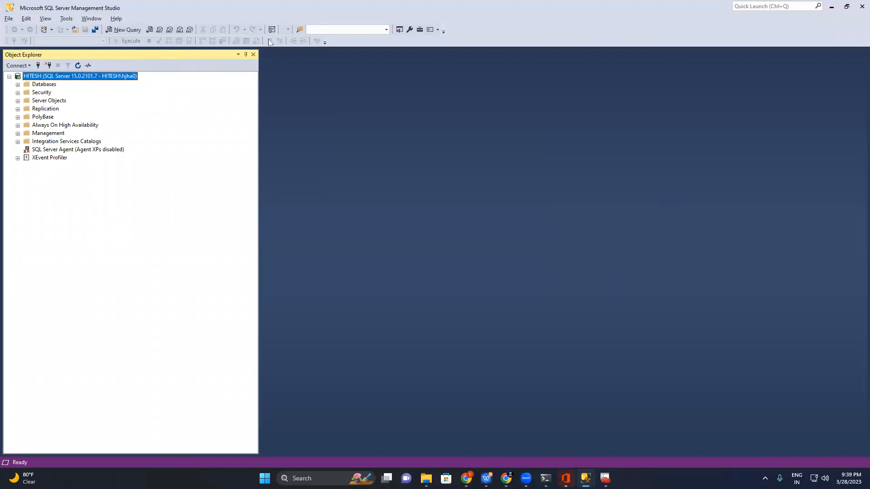
click(127, 30)
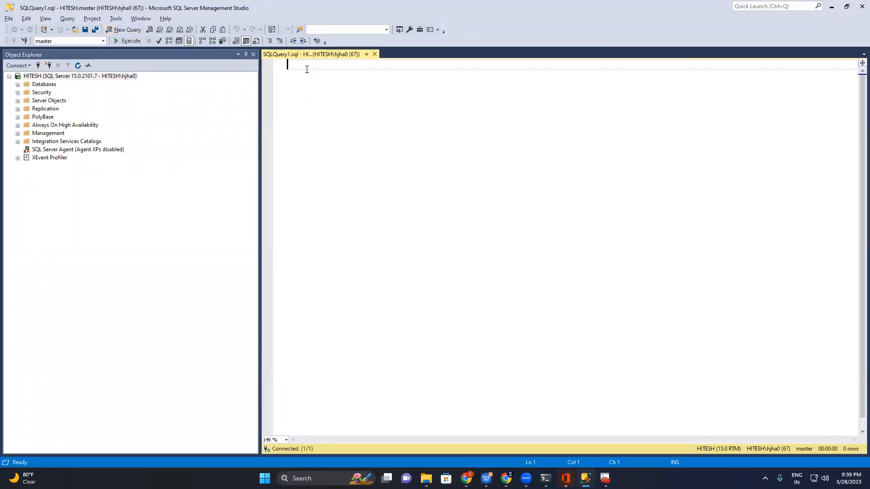
Write and execute a CREATE DATABASE query for a database named with the owner's first name followed by _DB
text(CREATE DATABASE)
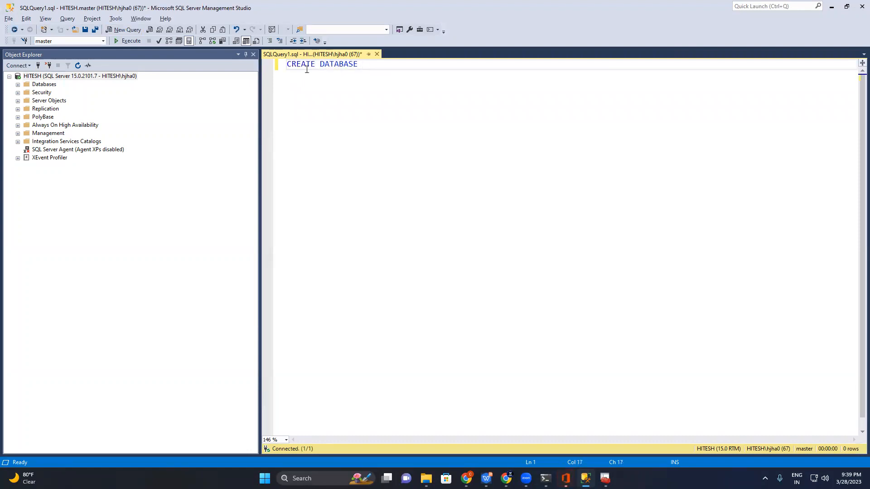
text(Shitesh_DB)
key(shift+Home)
click(131, 42)
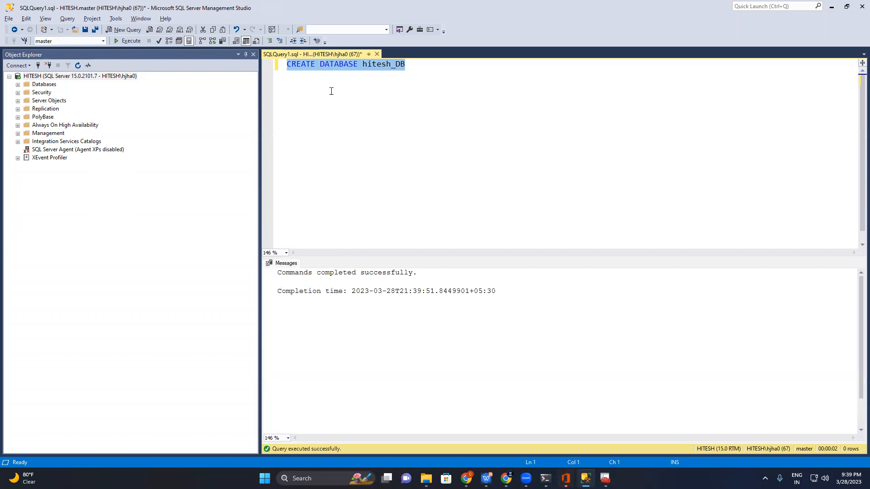
Refresh the server in Object Explorer and expand Databases and the newly created database to examine its folders
right_click(112, 77)
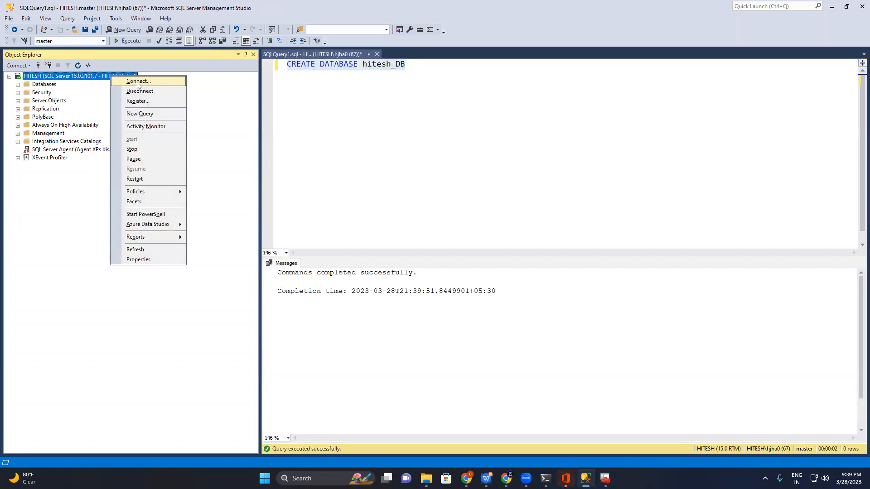
click(150, 249)
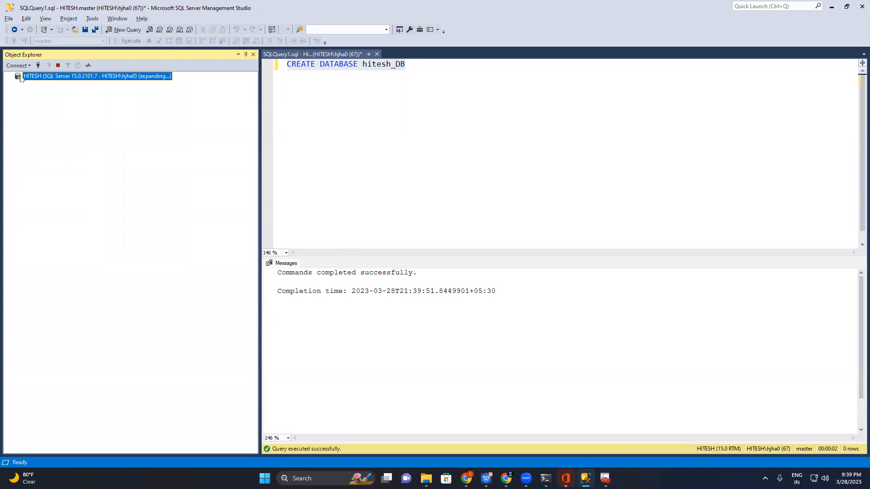
click(18, 84)
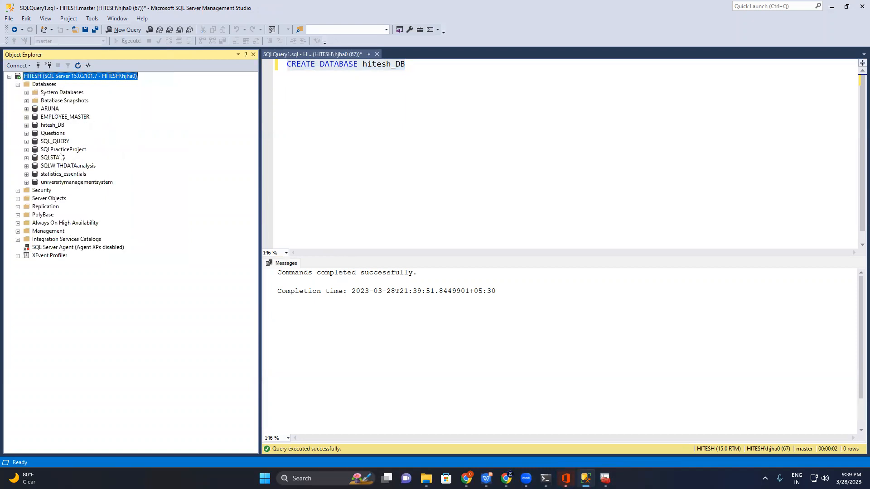
click(59, 127)
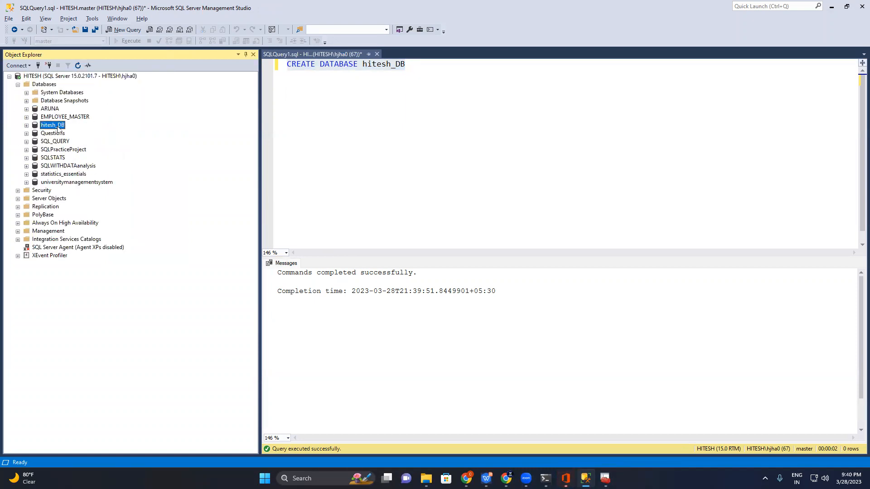
click(27, 125)
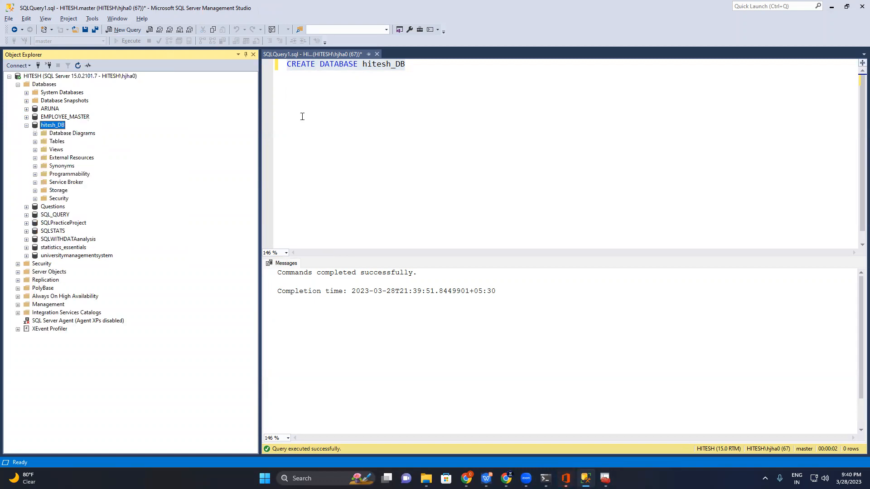
Close SQL Server Management Studio and return to the desktop with the Office installer window
click(858, 3)
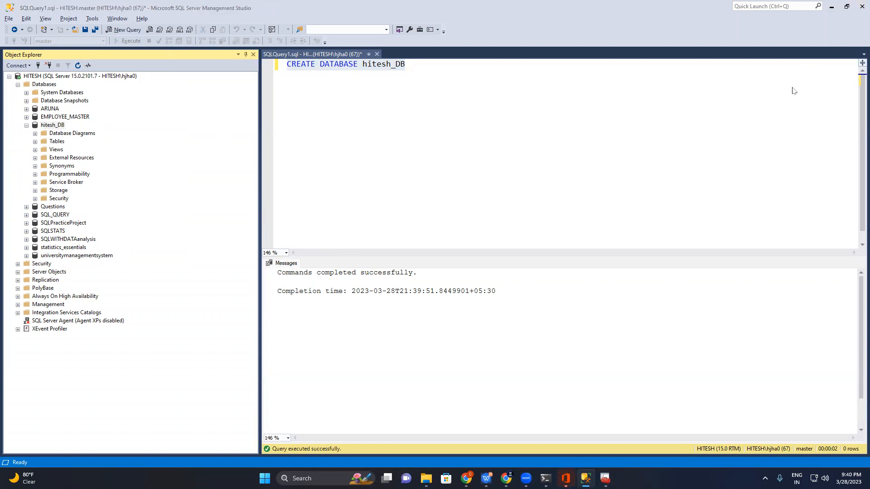
click(471, 293)
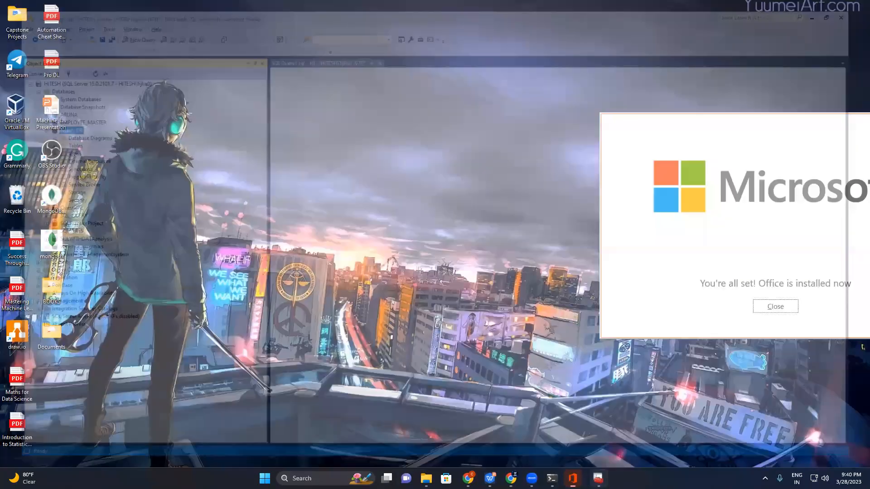
mouse_move(594, 479)
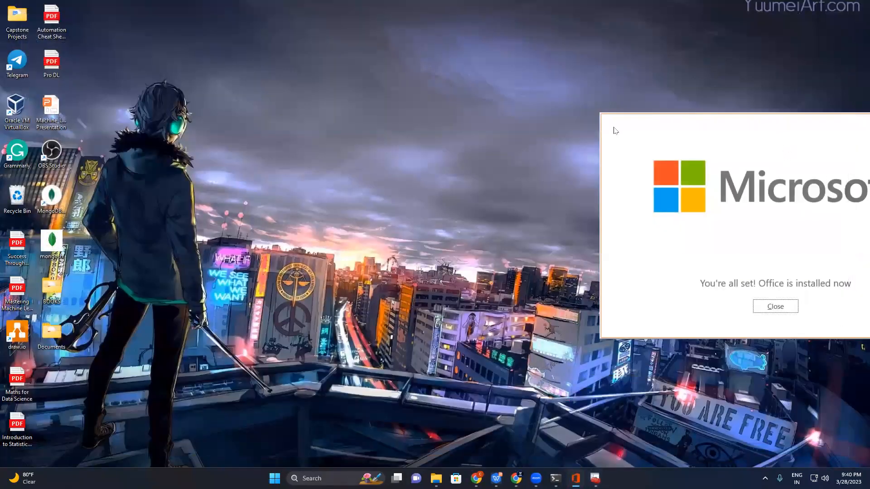
Close the completed Office installer and the SQL Server Configuration Manager window
click(775, 307)
click(585, 479)
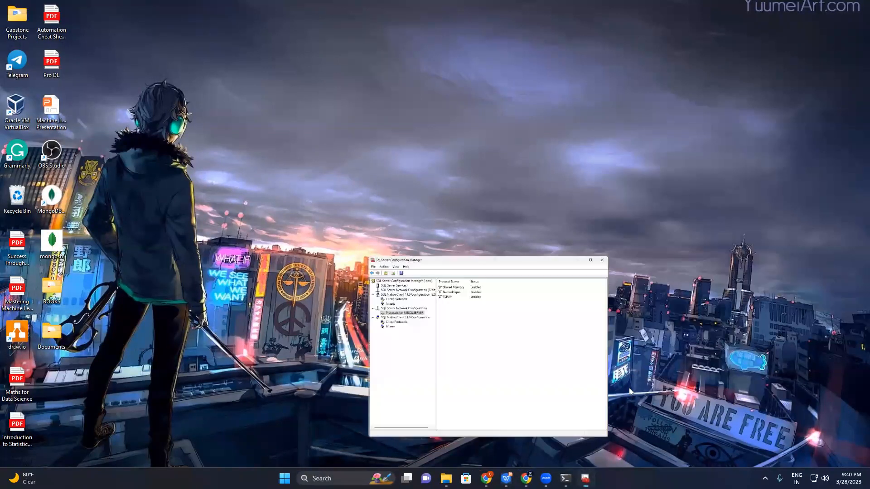
click(619, 99)
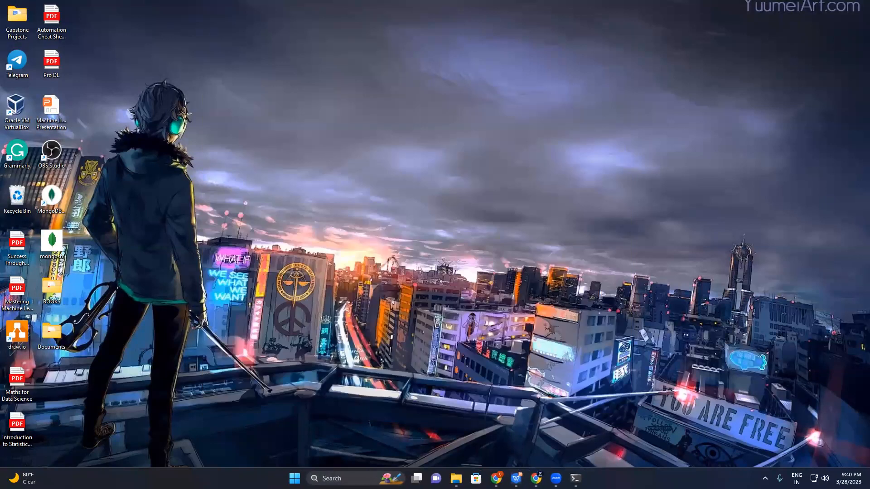
Switch to Chrome, close the SQL Server Downloads tab and search Google for "donwload tableau" in a new tab
click(535, 478)
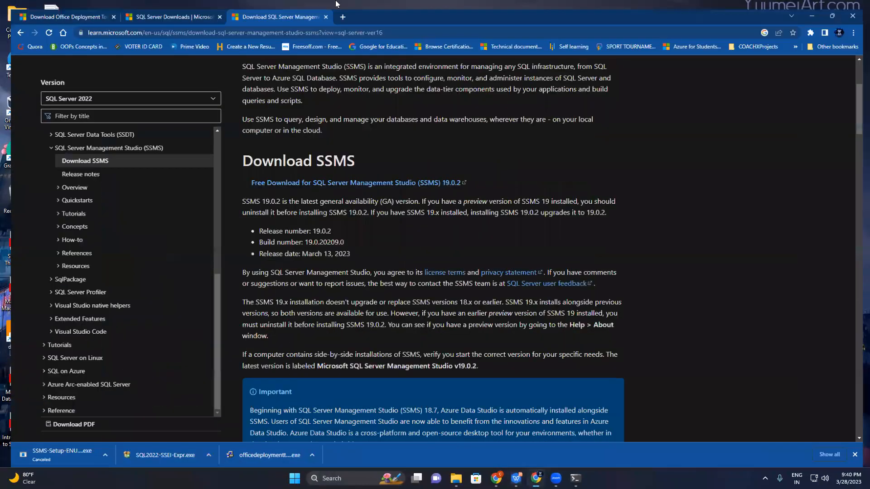
click(213, 7)
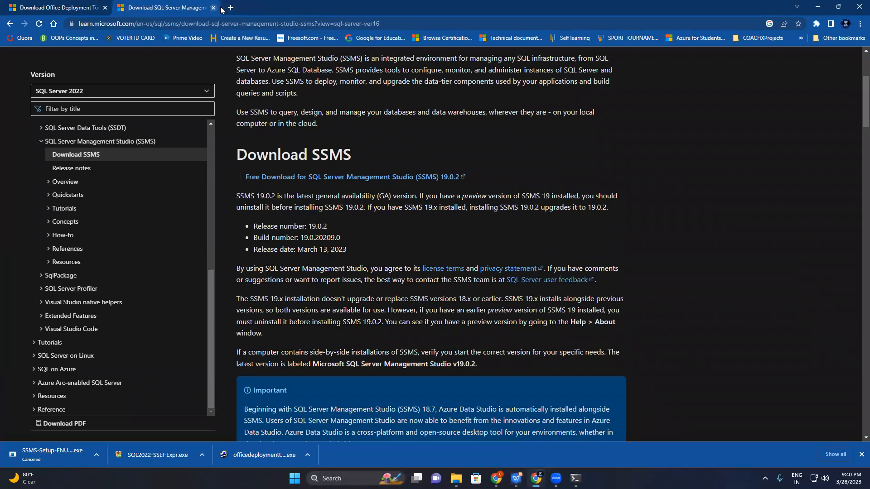
click(229, 7)
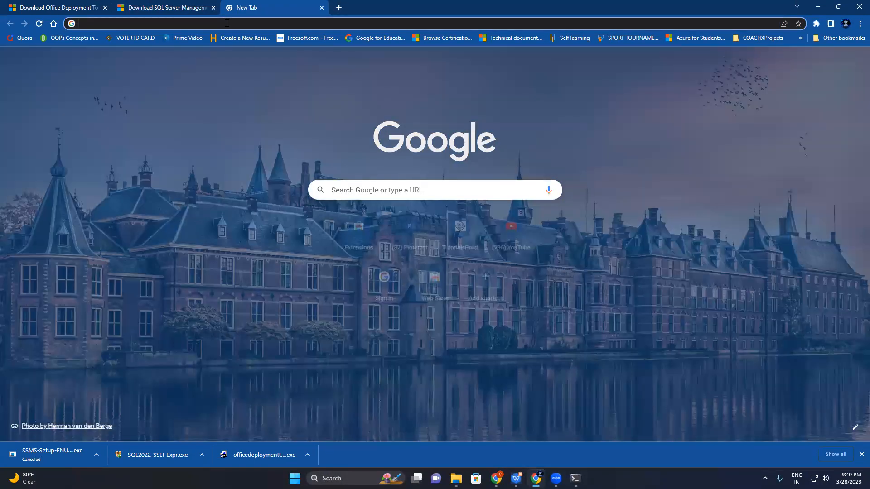
text(donwload tab)
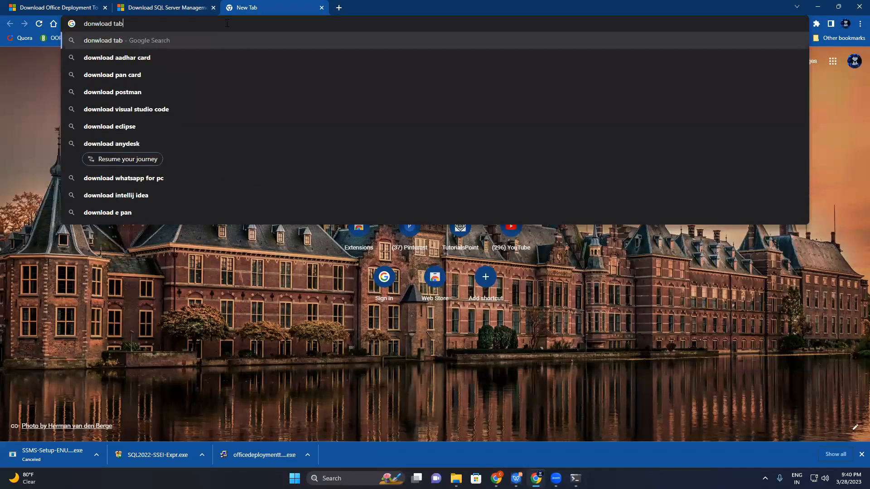
text(leau)
key(Return)
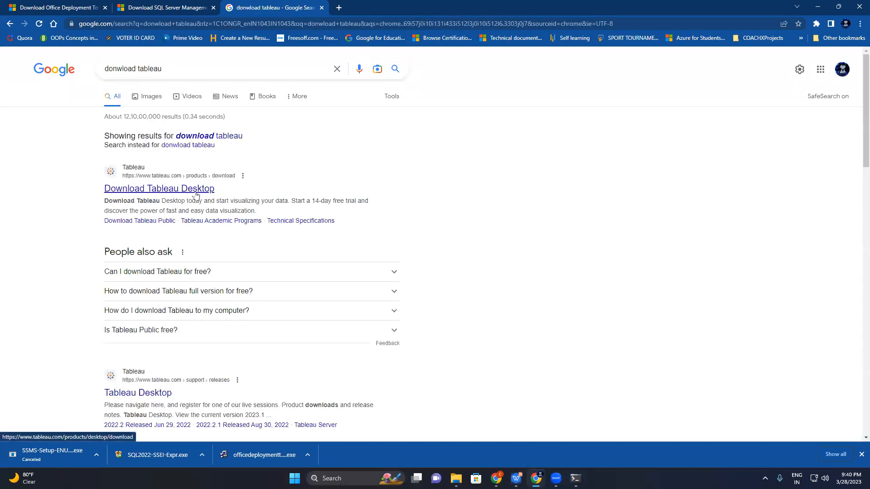
Refine the Google search to "donwload tableau public"
click(200, 69)
text(public)
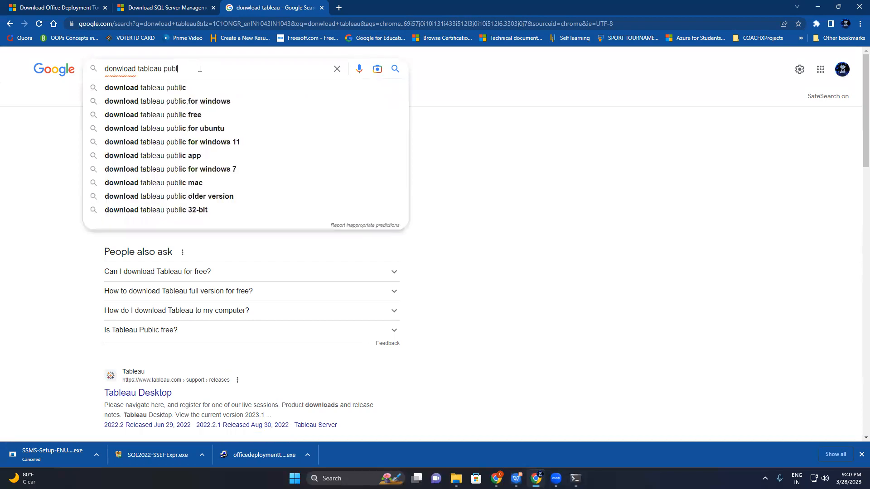
key(Return)
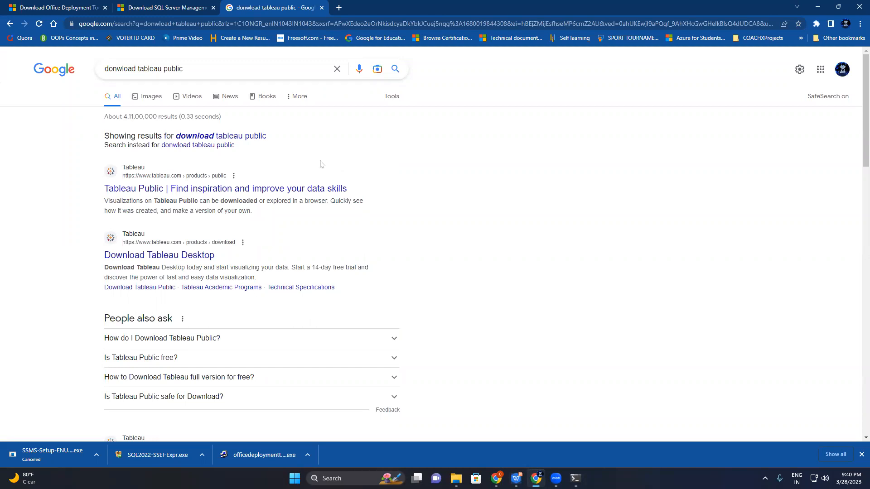
Open the Tableau Public product result, continue to the Tableau Public site and look through its Discover page
click(226, 190)
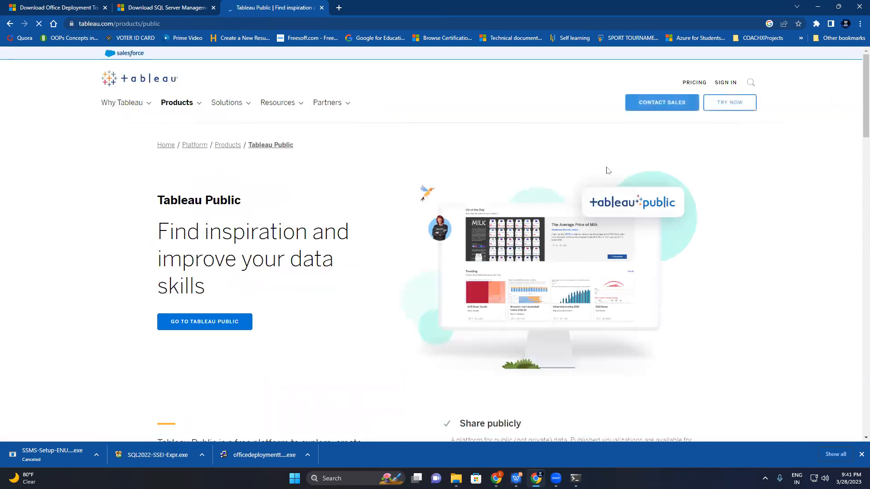
drag(858, 93, 856, 166)
scroll(784, 128, up, 5)
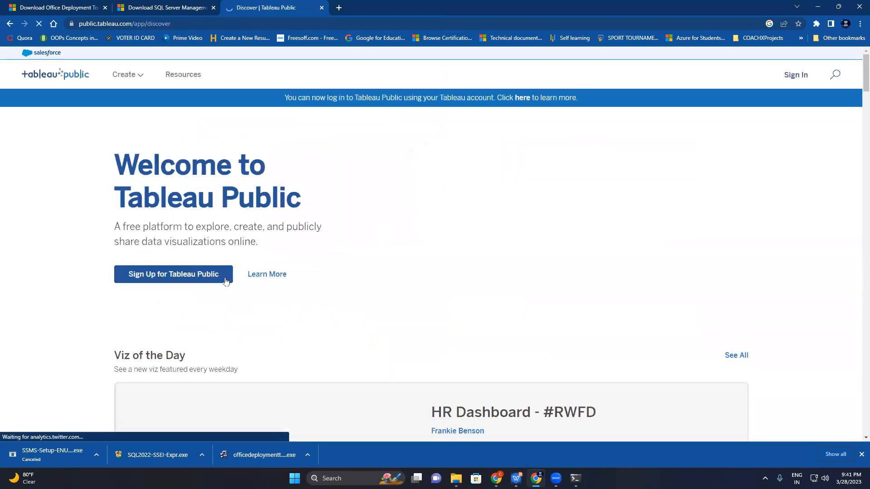
scroll(857, 118, down, 20)
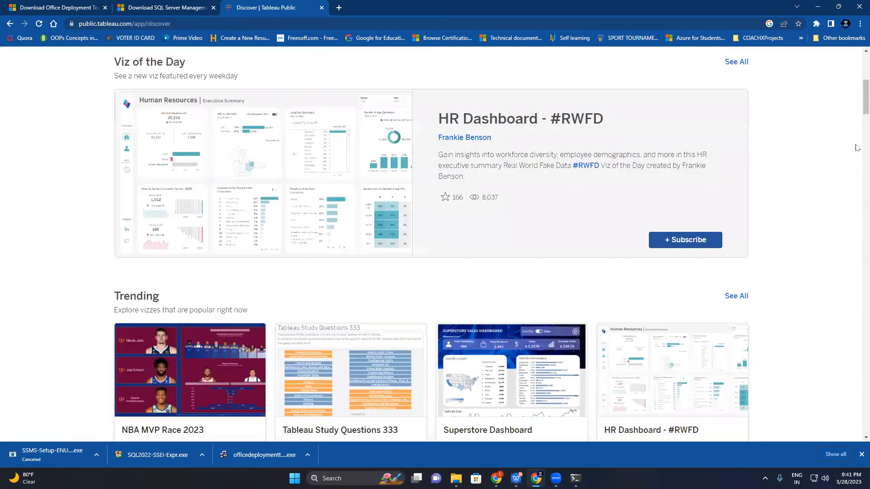
scroll(856, 182, down, 4)
scroll(856, 104, up, 10)
scroll(856, 103, up, 15)
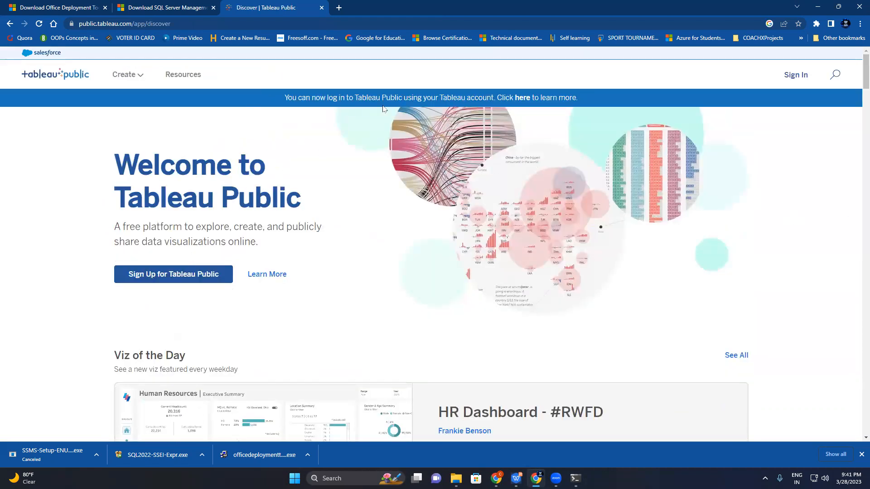
Close the Tableau Public, SSMS download and Office Deployment Tool tabs, leaving only a blank new tab
drag(276, 8, 197, 14)
click(212, 8)
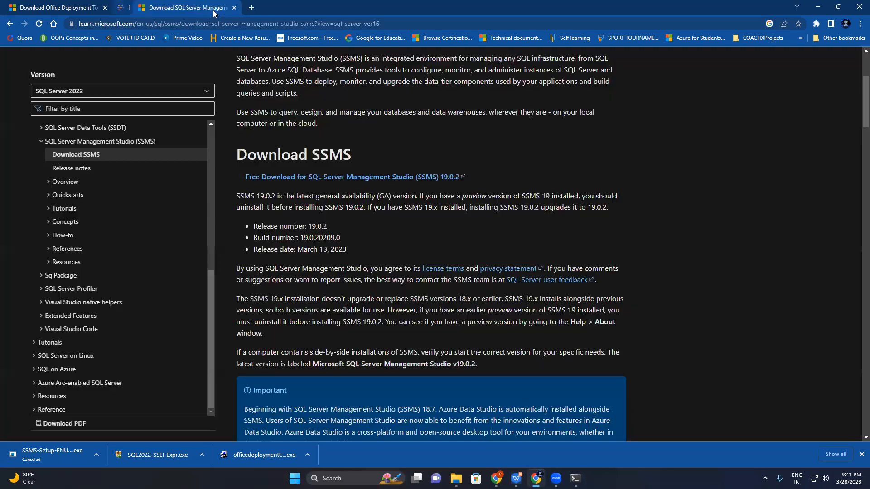
click(213, 8)
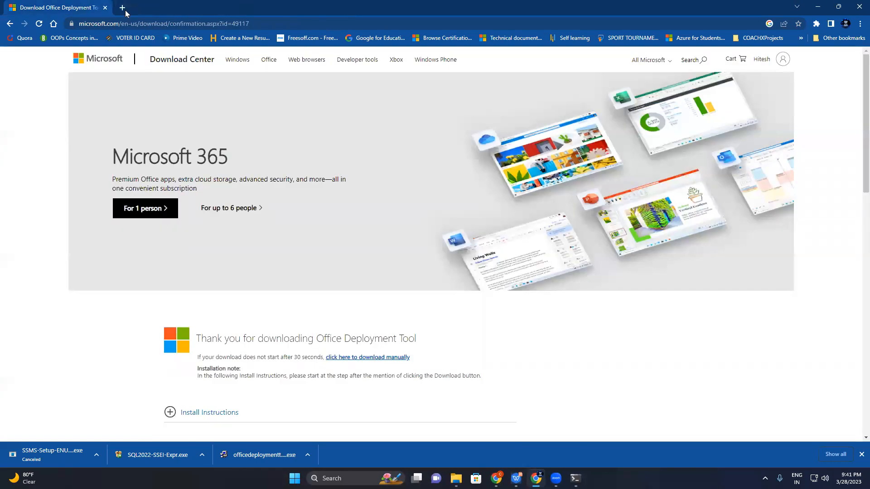
click(125, 10)
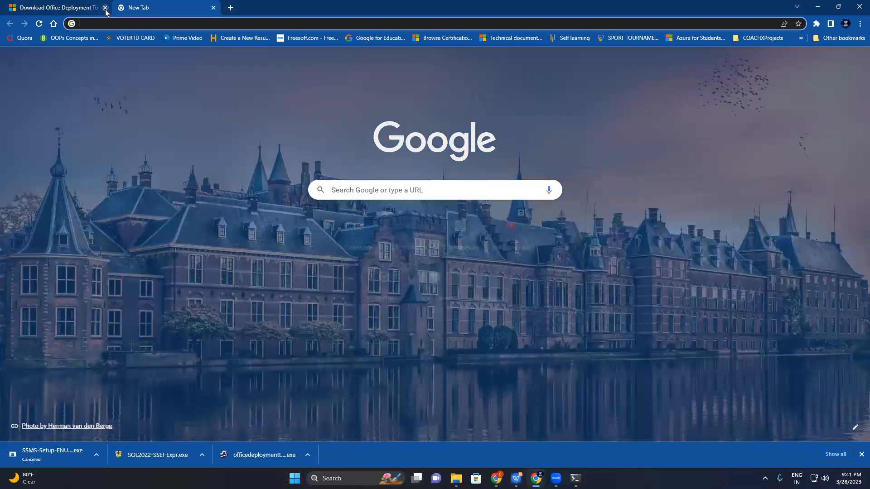
click(105, 8)
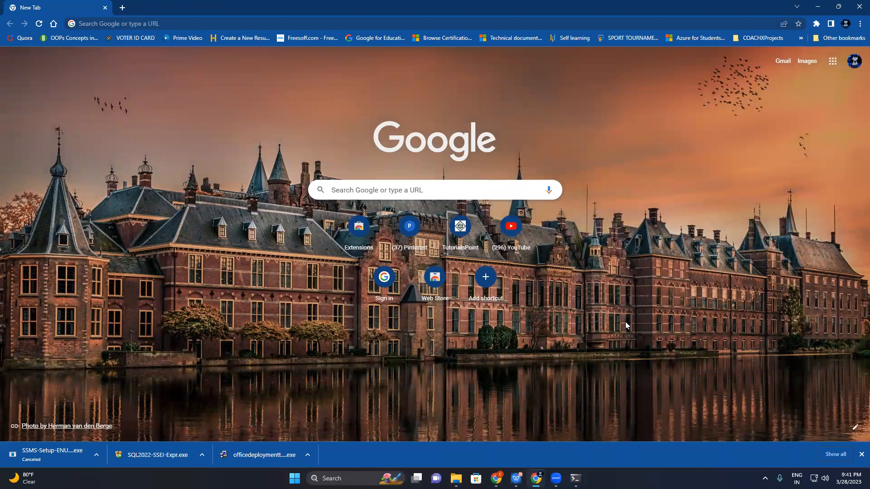
Find and launch Excel from Windows search, and dismiss the license agreement without accepting it
key(super+s)
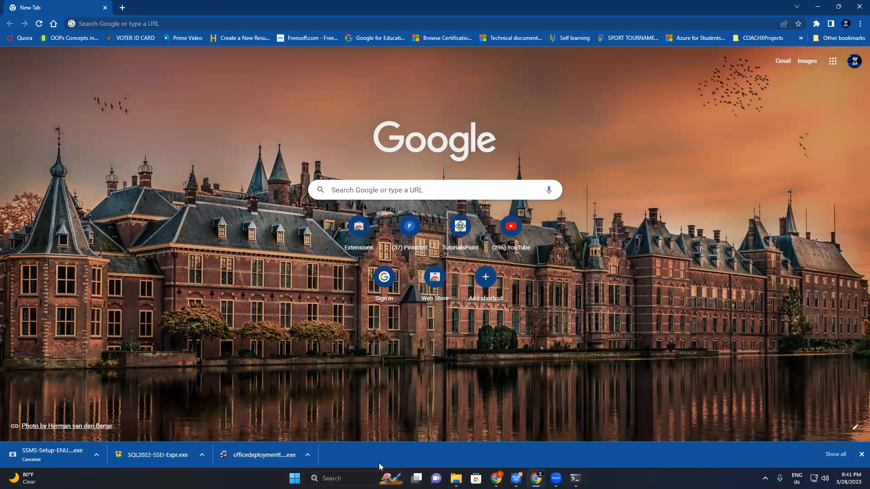
text(E)
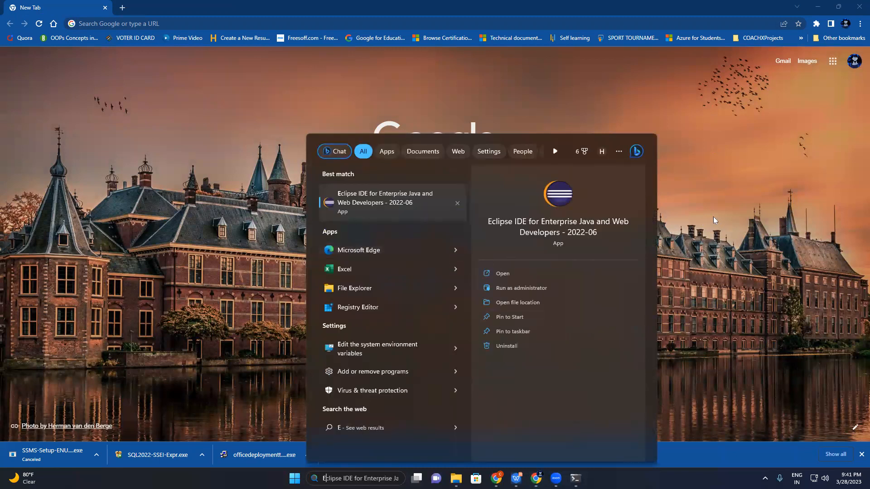
text(xcel)
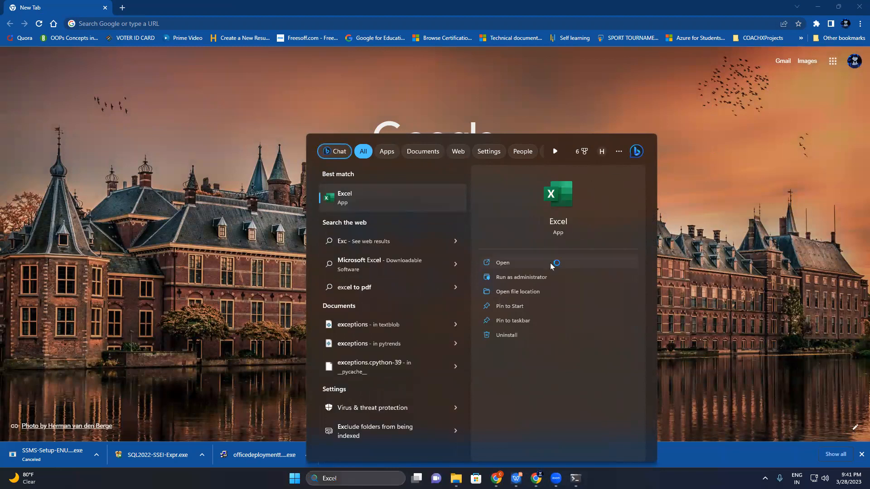
click(550, 263)
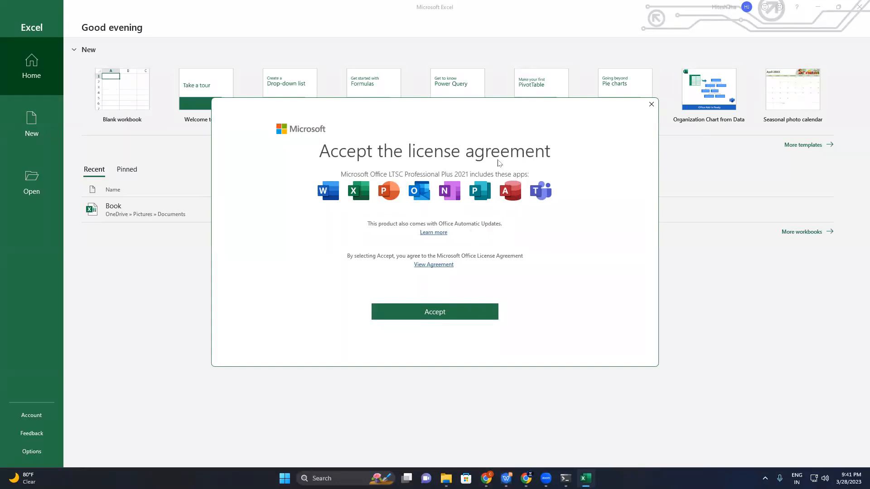
click(650, 105)
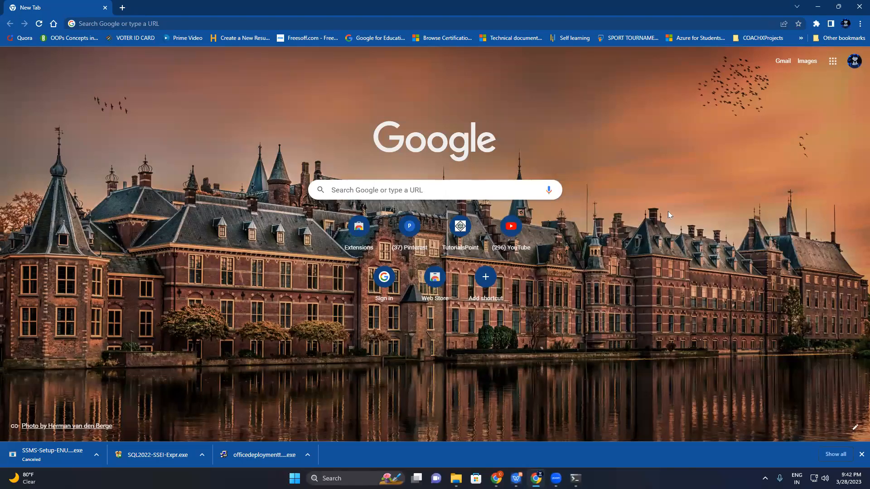
Launch Excel again from Windows search and close the Microsoft Office Activation Wizard
key(super)
text(excel)
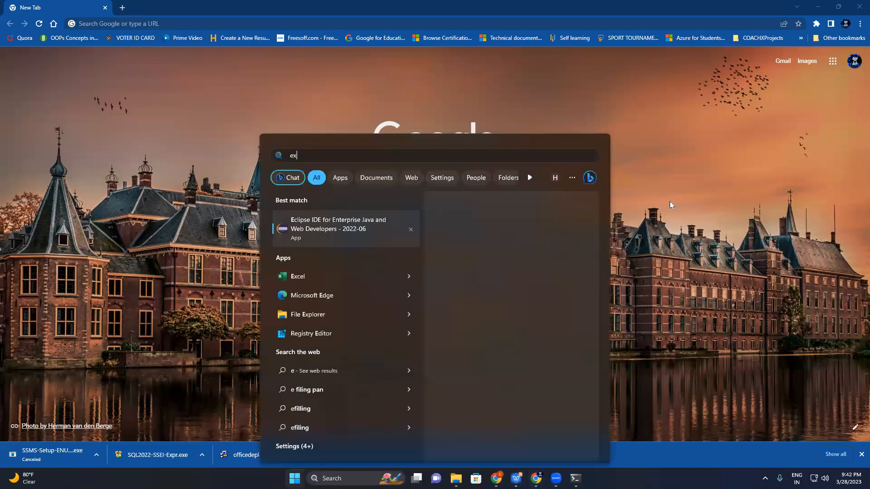
key(Return)
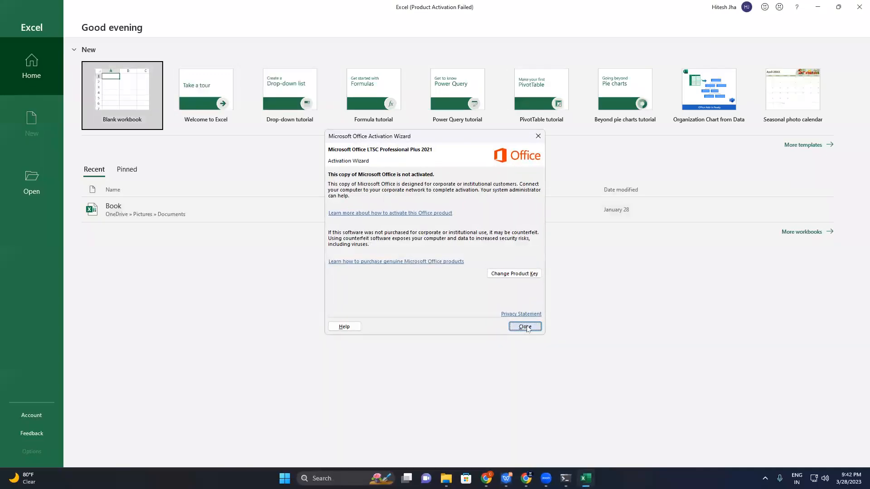
click(526, 326)
click(480, 313)
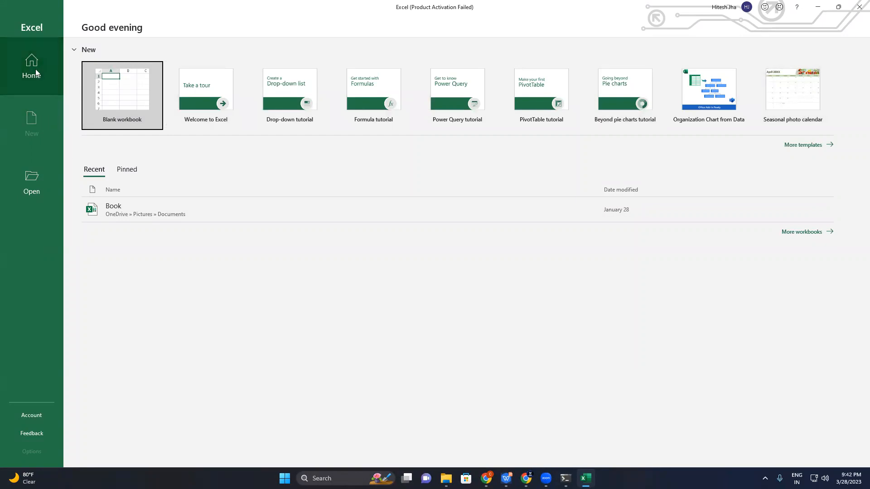
Try to create a workbook from the Blank workbook and Welcome to Excel templates, and close the template preview
click(214, 108)
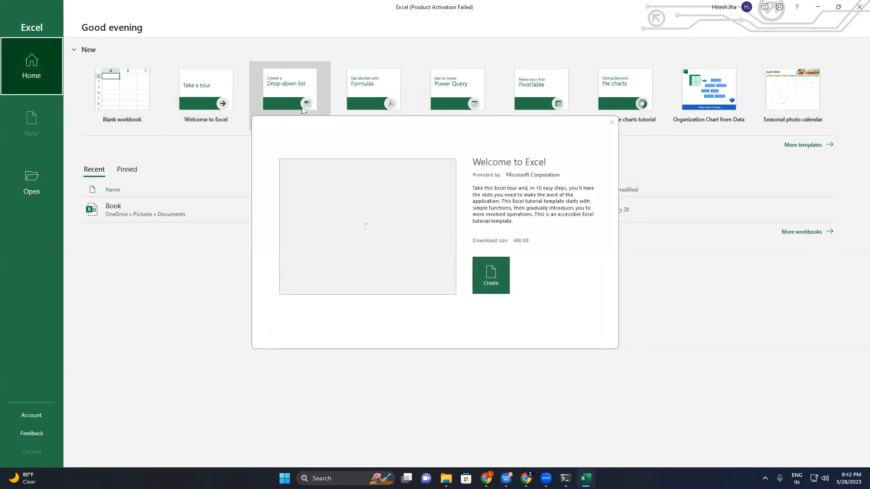
click(611, 122)
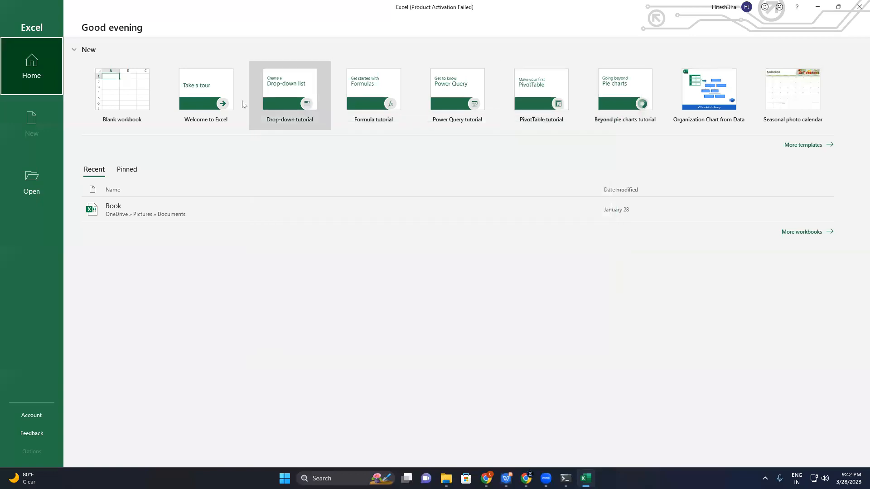
click(133, 107)
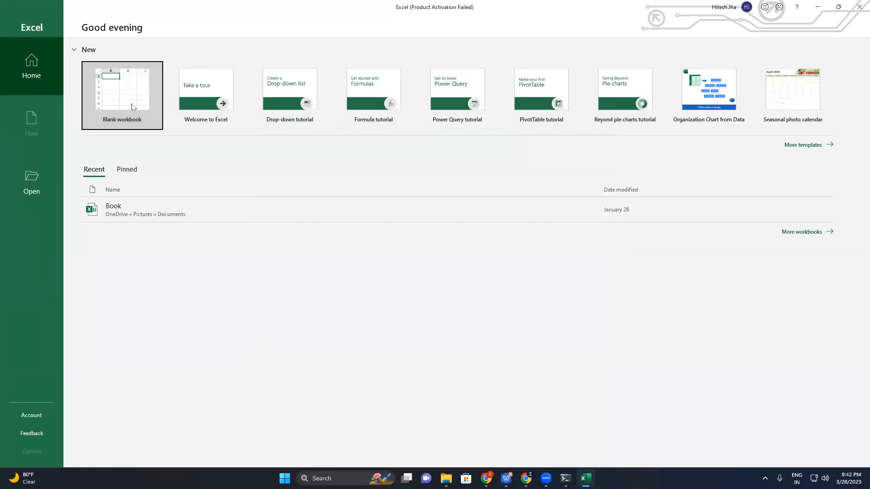
click(194, 105)
click(493, 274)
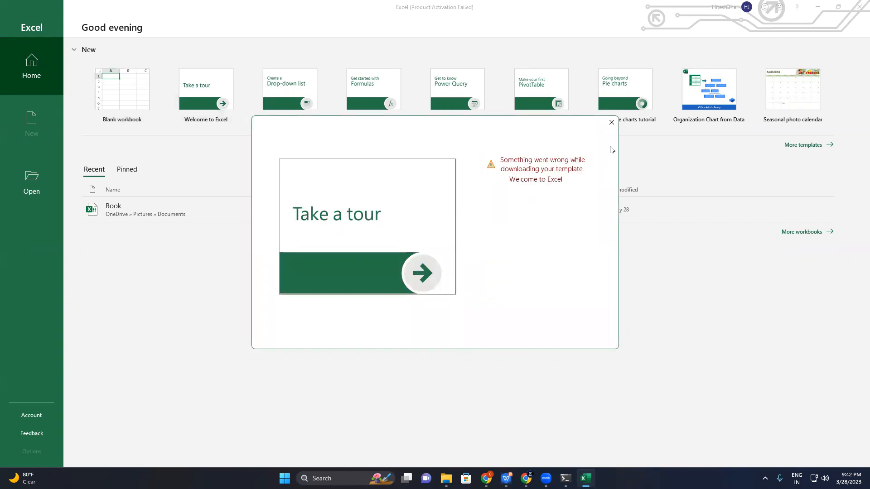
click(611, 122)
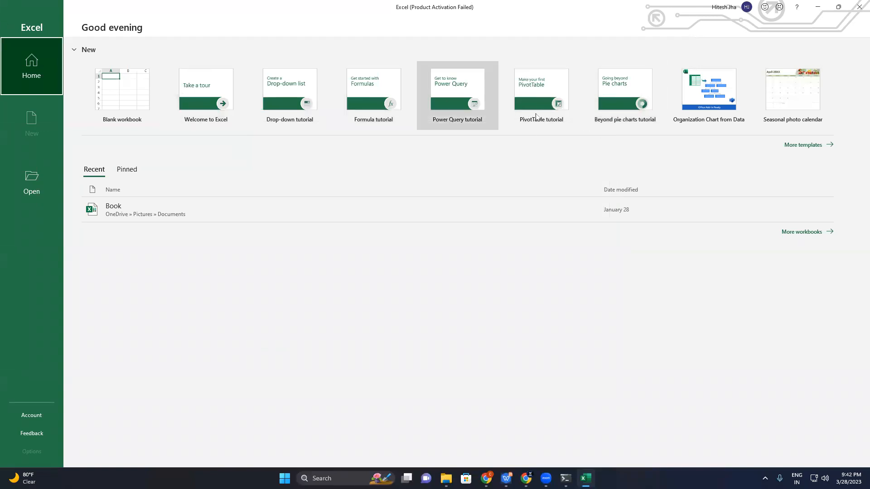
Open the recent workbook named Book
click(186, 204)
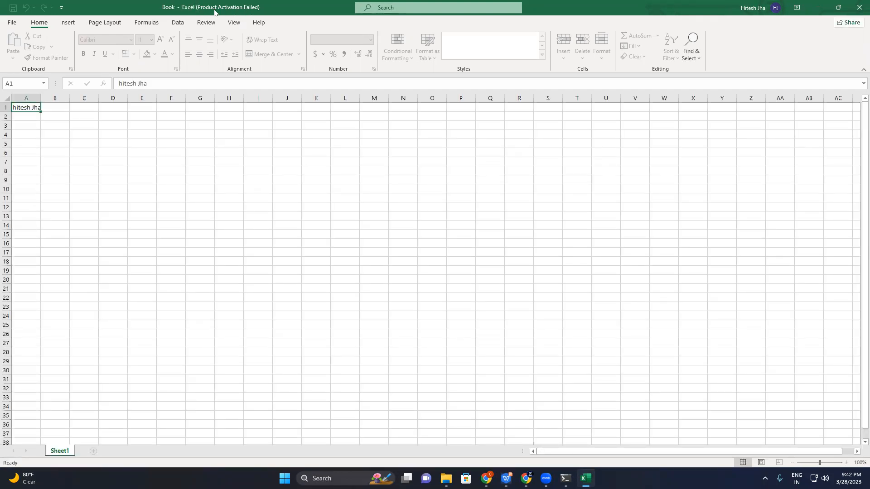
click(208, 181)
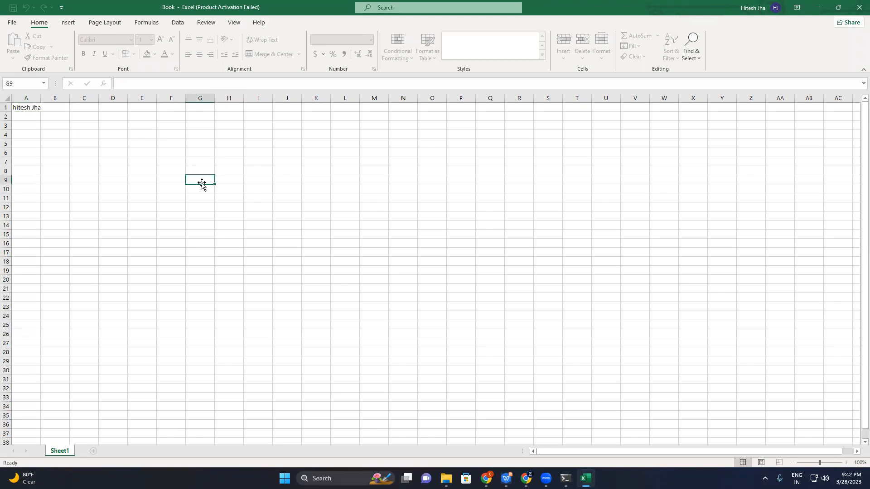
click(163, 180)
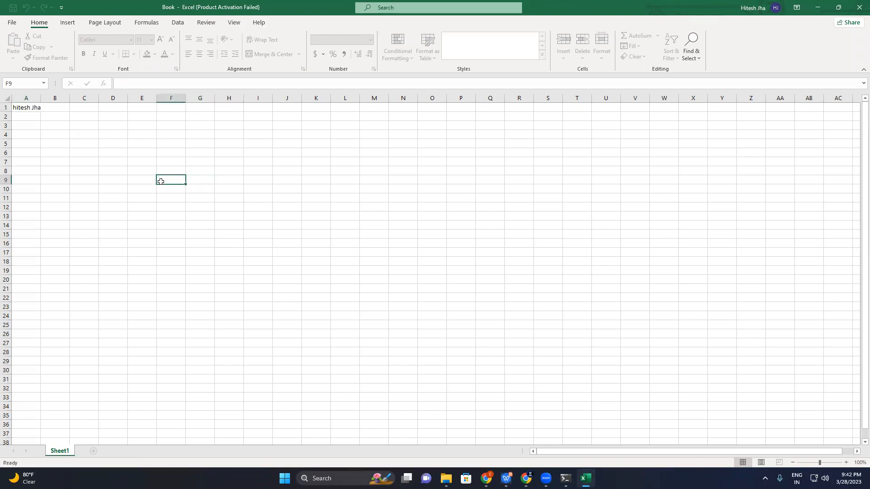
click(210, 154)
click(179, 180)
click(175, 171)
click(209, 144)
click(280, 160)
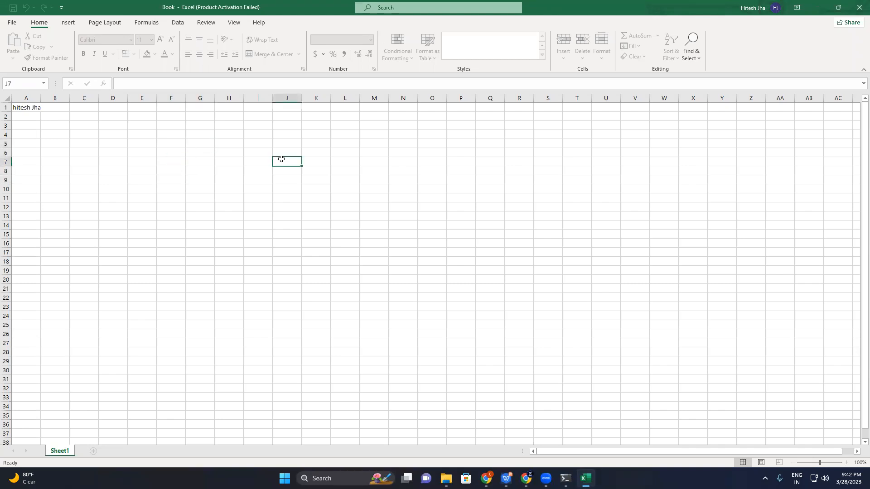
click(219, 168)
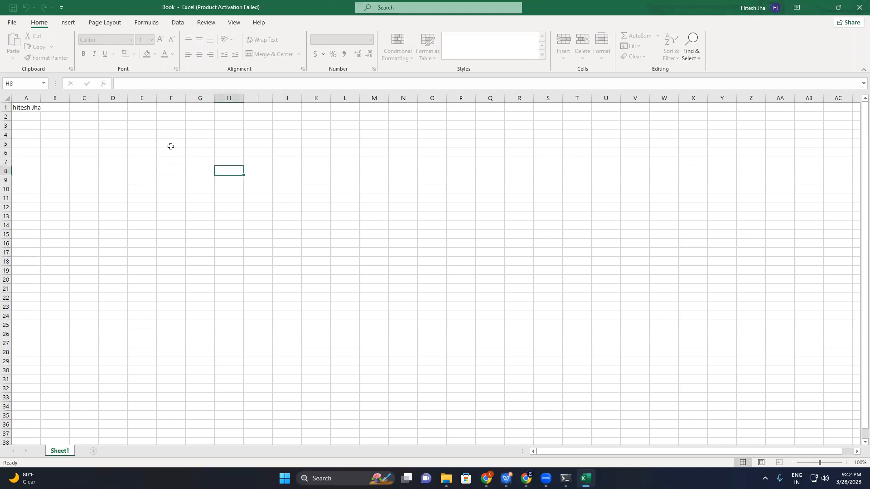
click(266, 169)
click(234, 222)
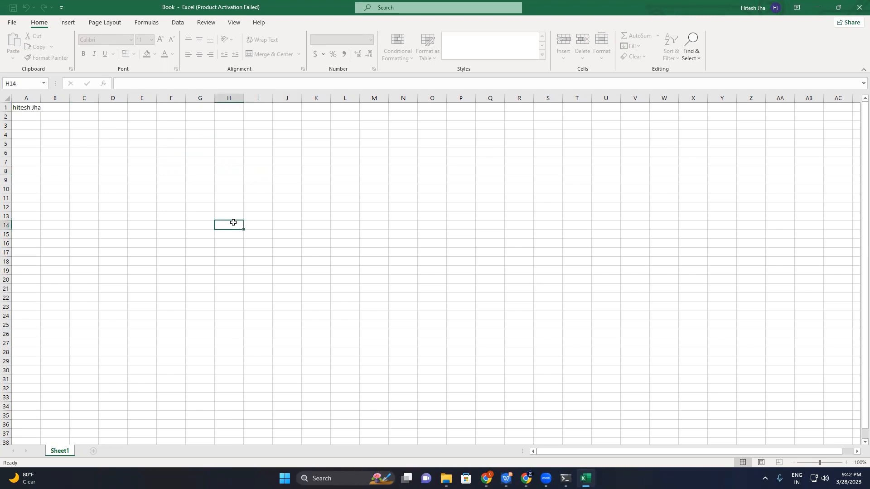
click(237, 163)
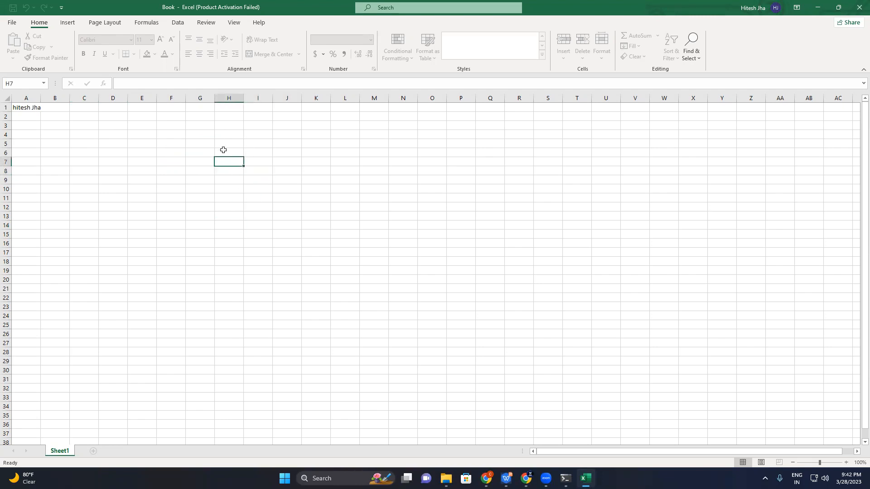